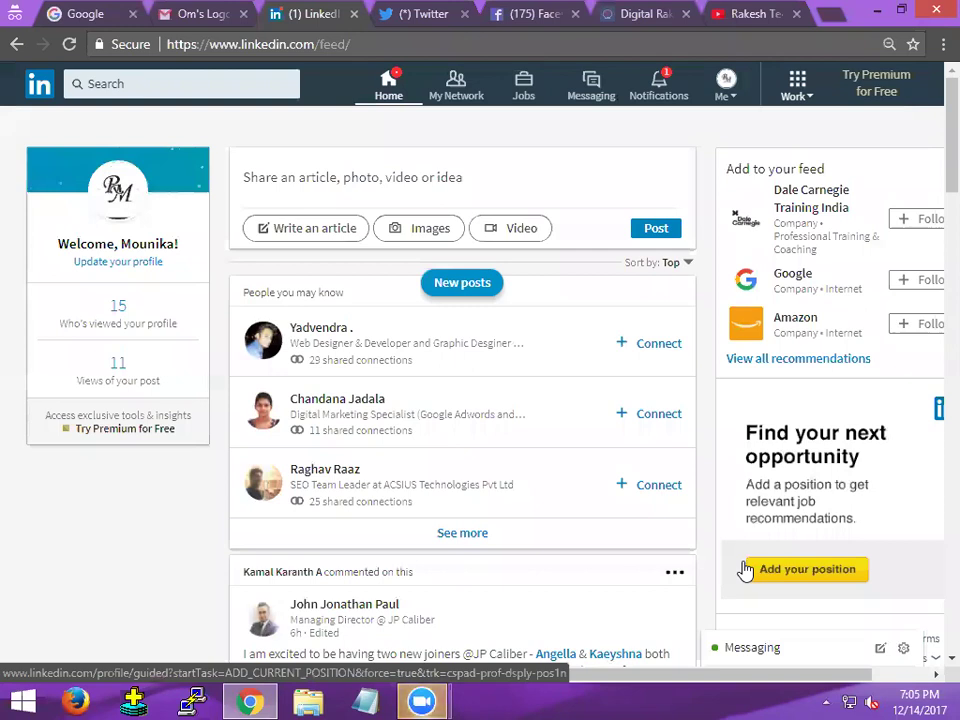
# Search LinkedIn for "digital marketing" and restrict the results to groups
pyautogui.click(93, 86)
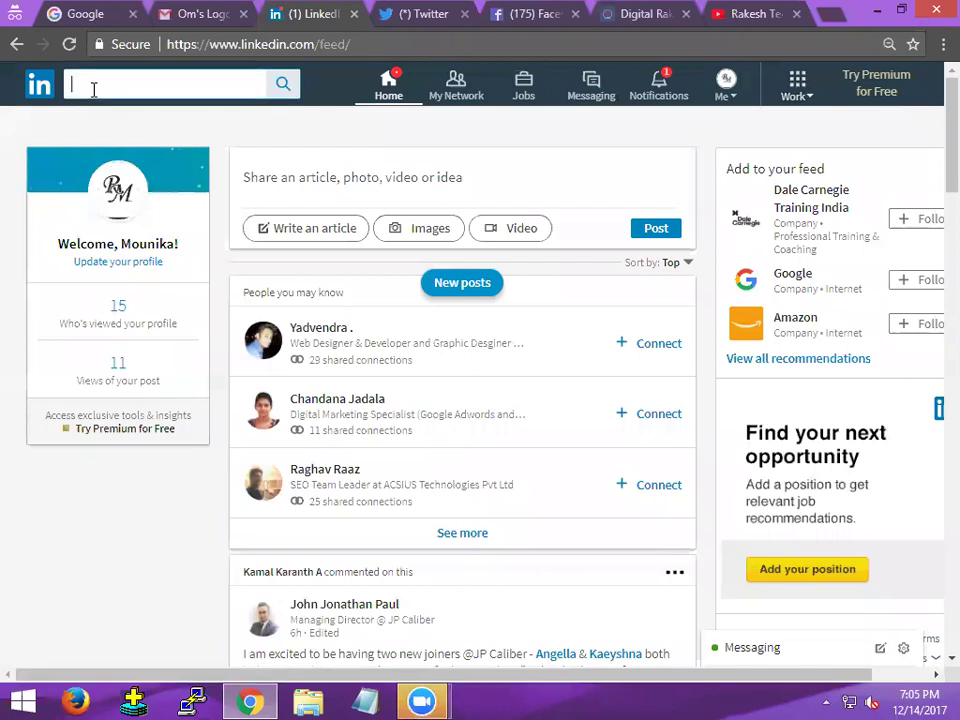
pyautogui.write('digital')
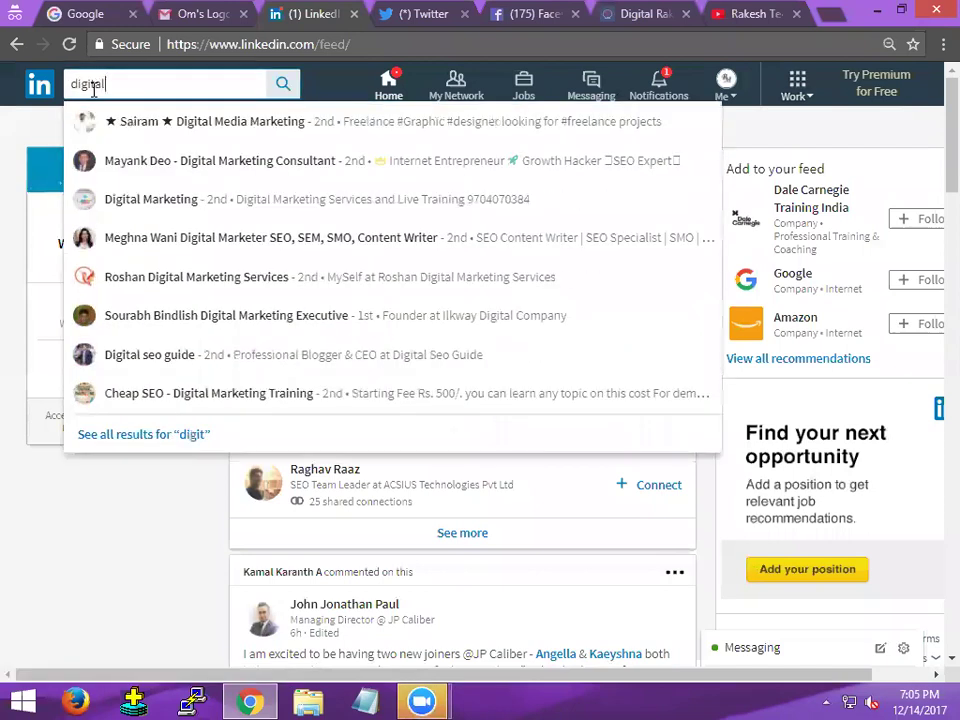
pyautogui.write(' market')
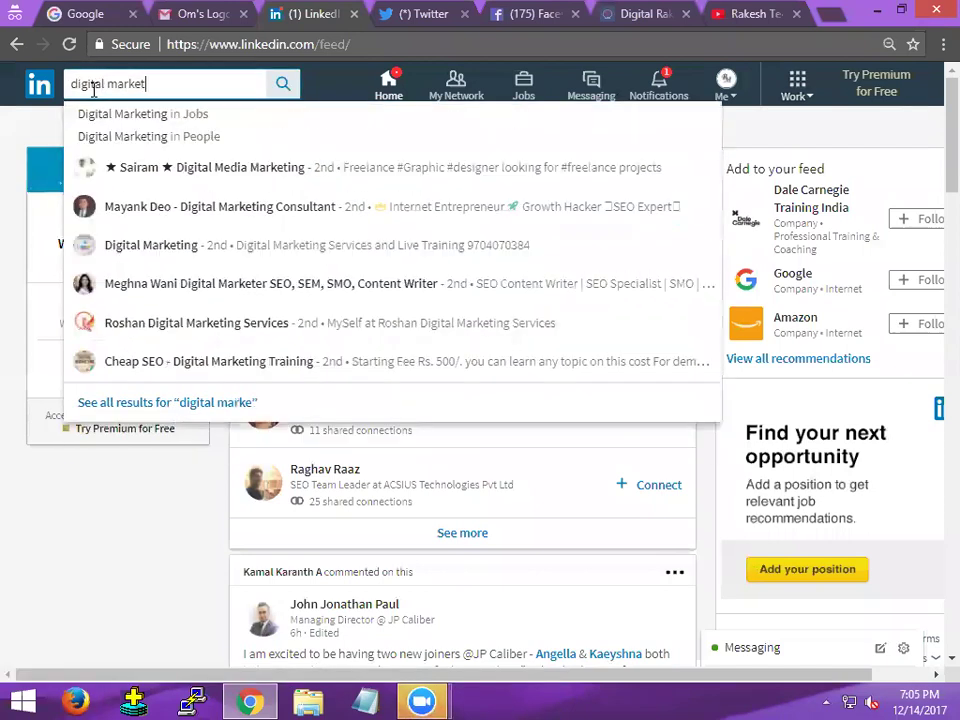
pyautogui.write('ing')
pyautogui.press('Return')
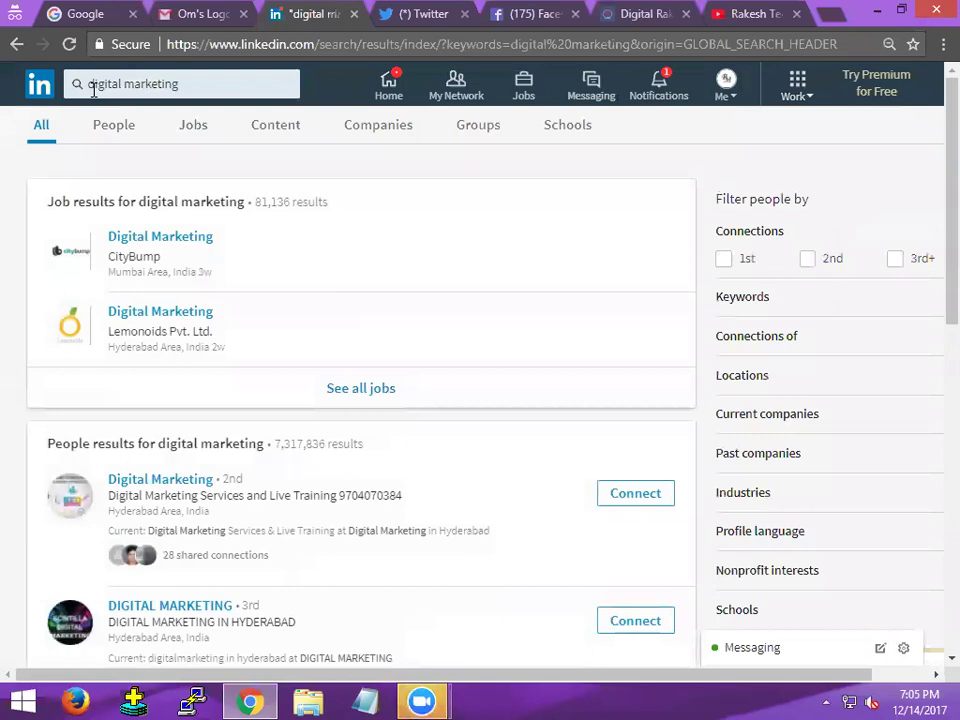
pyautogui.click(463, 128)
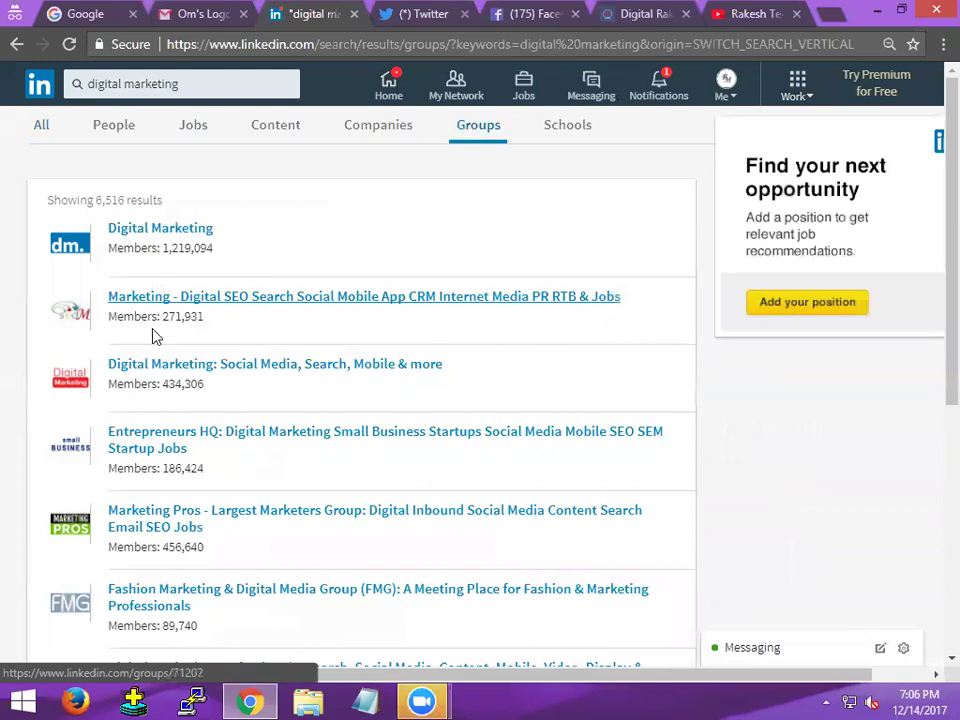
# Open the first six group results, from Digital Marketing through Fashion Marketing & Digital Media Group, each in its own background tab
pyautogui.middleClick(158, 232)
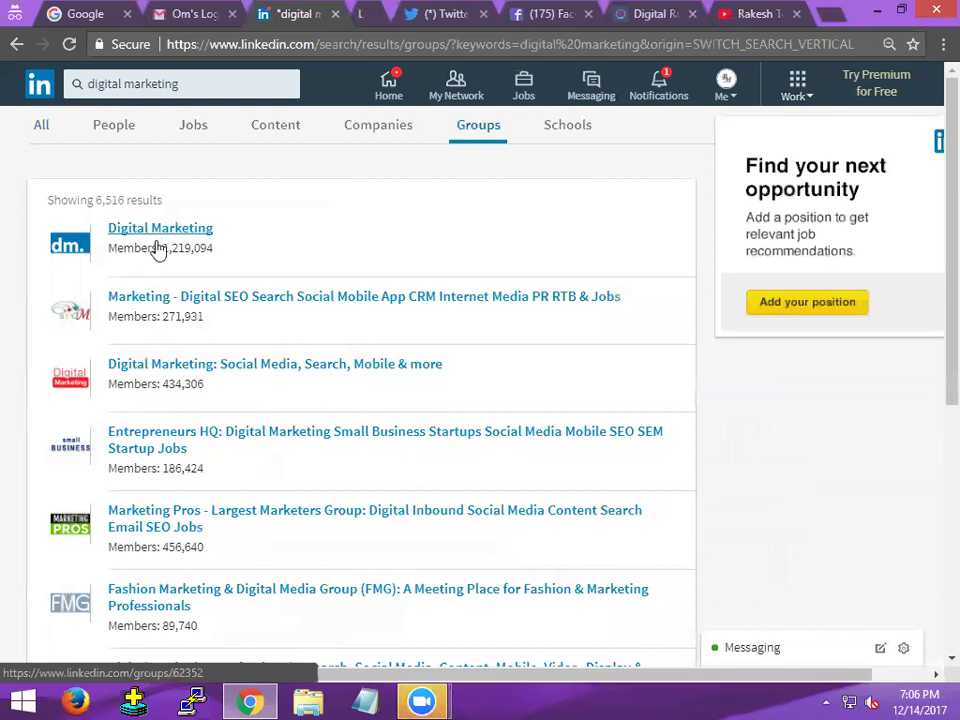
pyautogui.middleClick(161, 299)
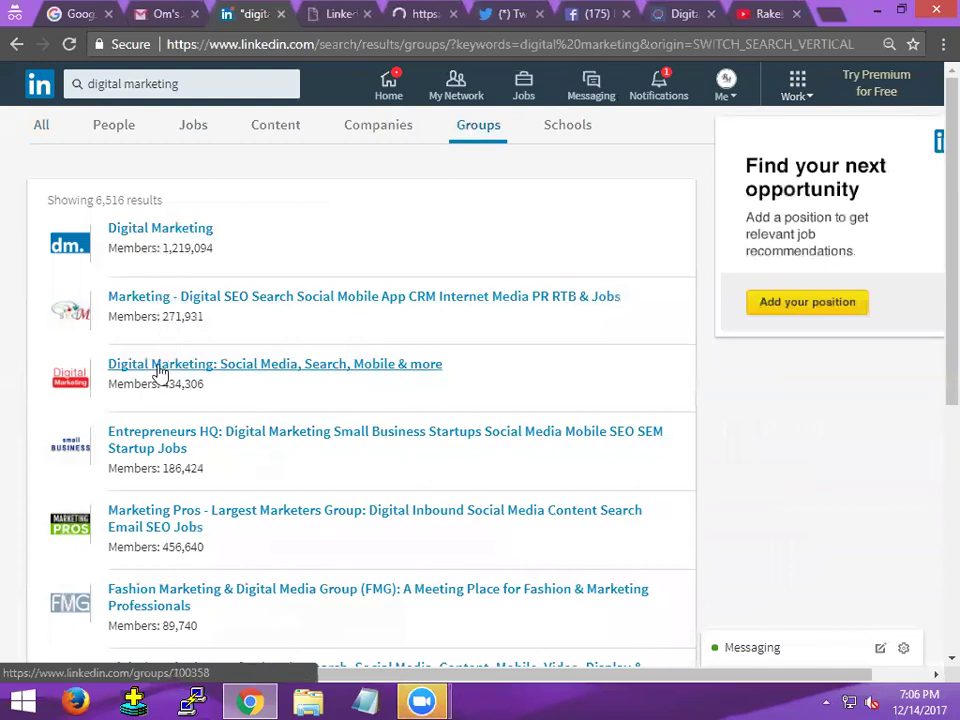
pyautogui.middleClick(163, 364)
pyautogui.middleClick(169, 443)
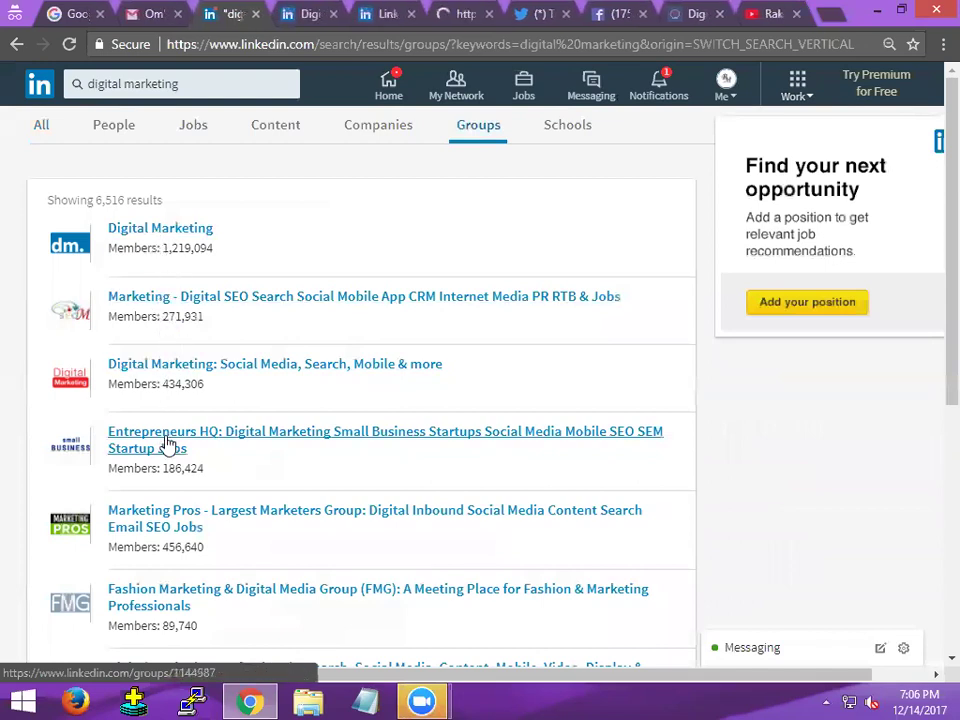
pyautogui.scroll(-1, 168, 480)
pyautogui.middleClick(172, 510)
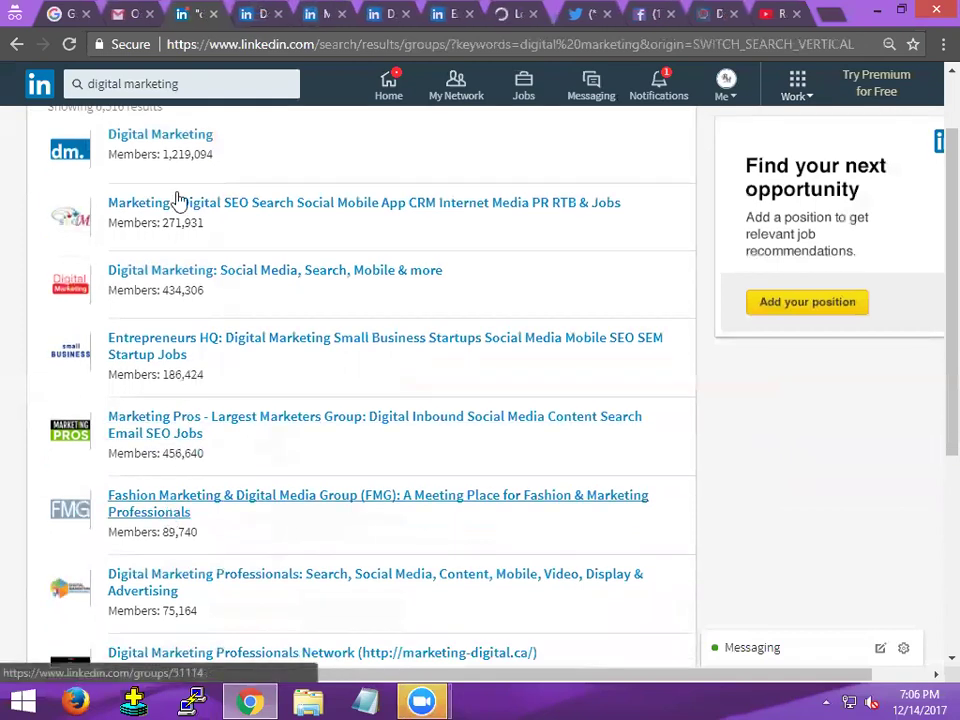
# Start a conversation in the Digital Marketing group with the title "Youtube Video Marketing Tips"
pyautogui.click(229, 20)
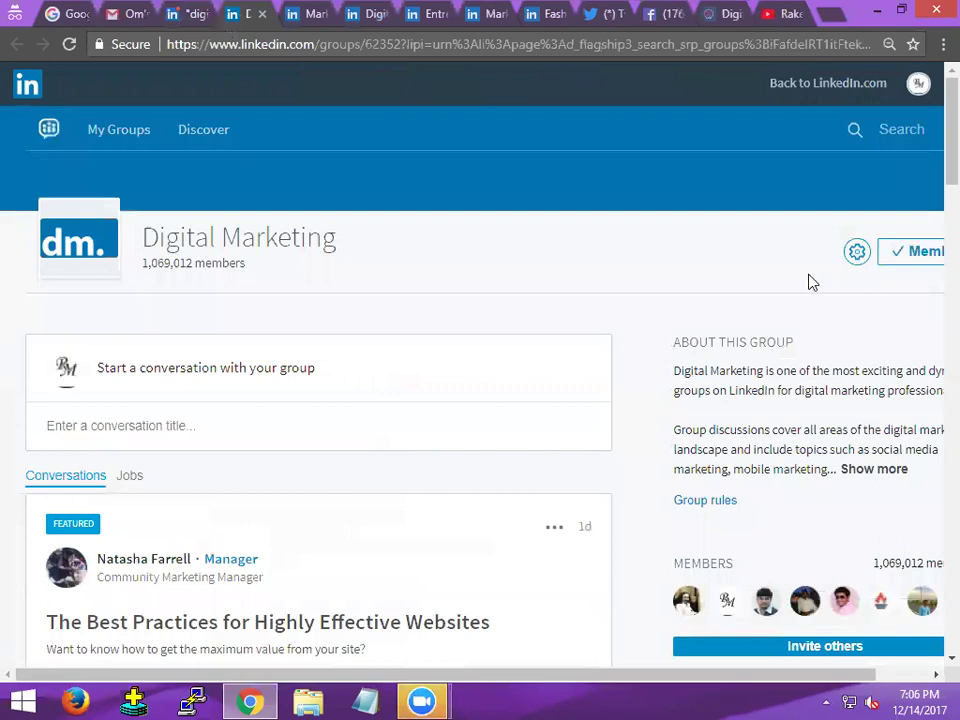
pyautogui.hotkey('ctrl', '-')
pyautogui.hotkey('ctrl', '-')
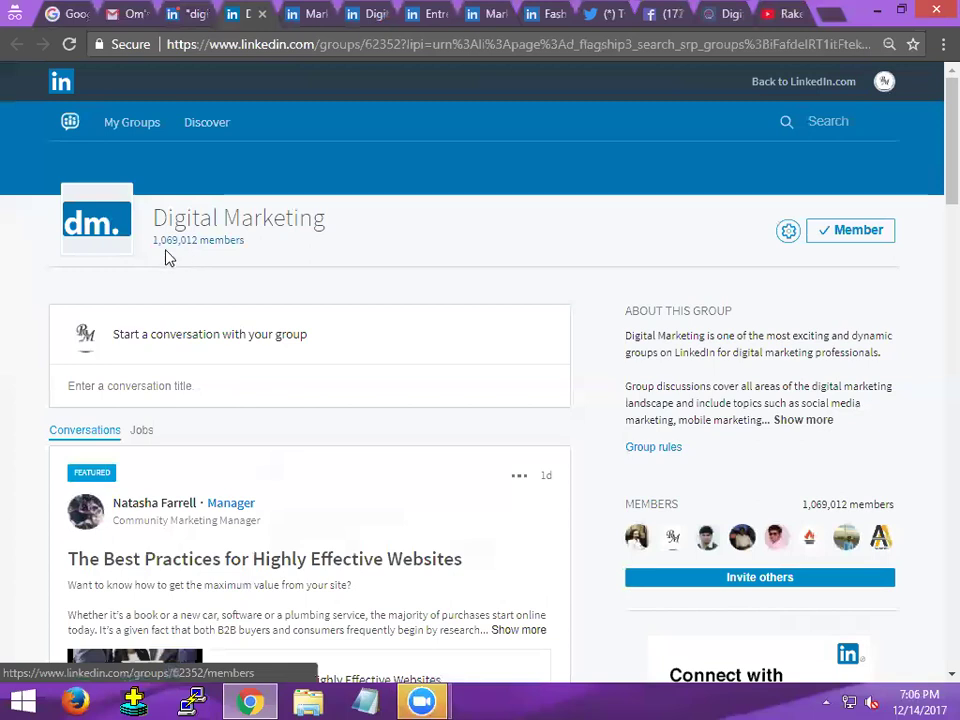
pyautogui.click(160, 386)
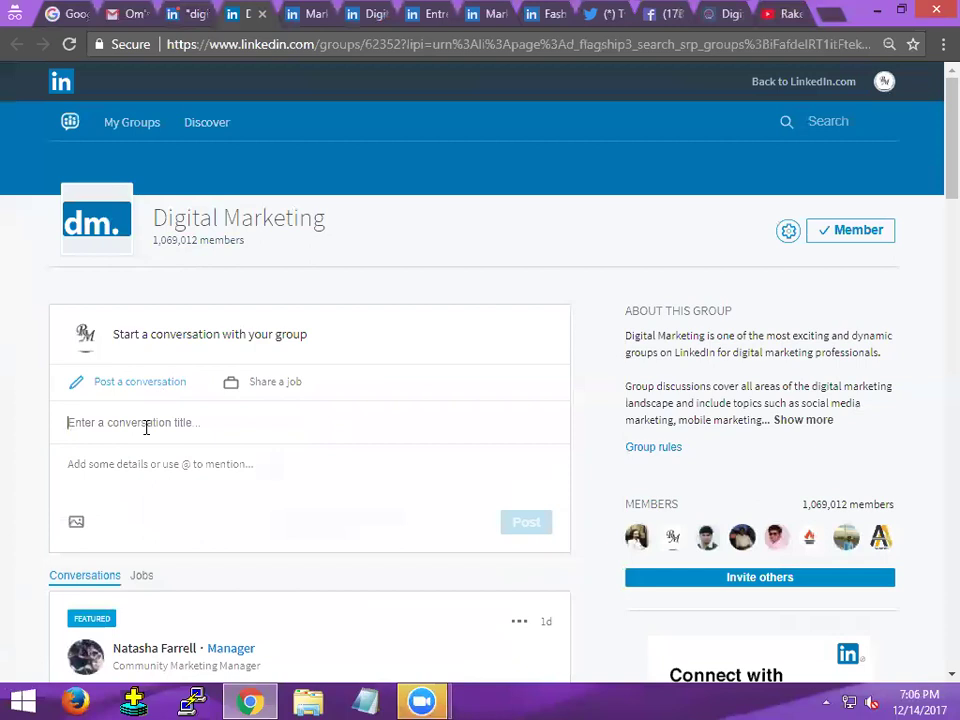
pyautogui.write('Vide')
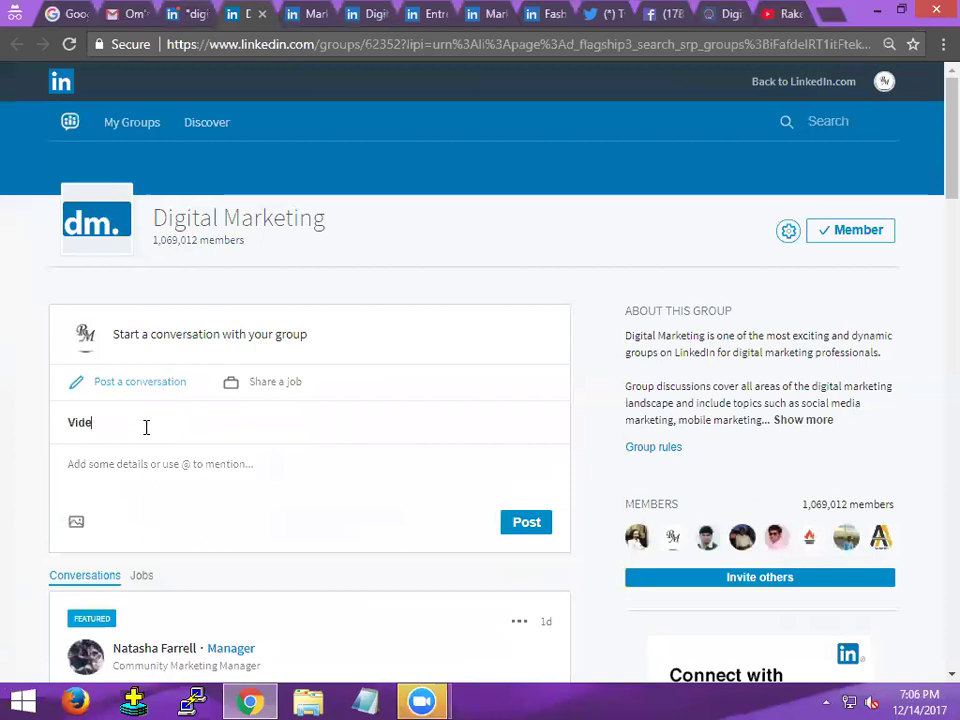
pyautogui.write('o Marketing Tips')
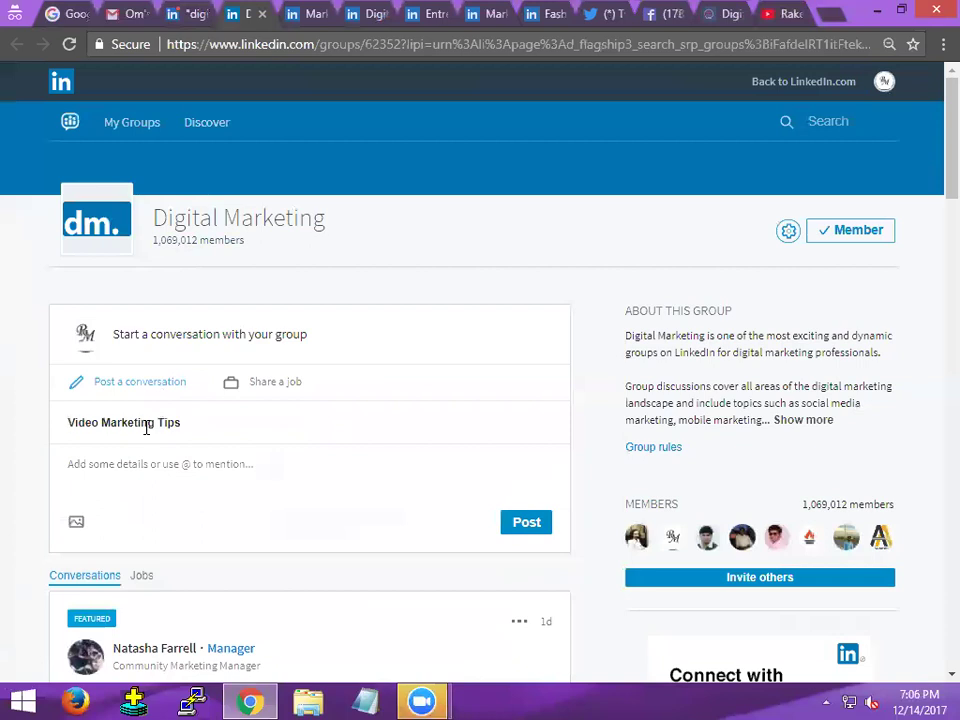
pyautogui.write('Youtube')
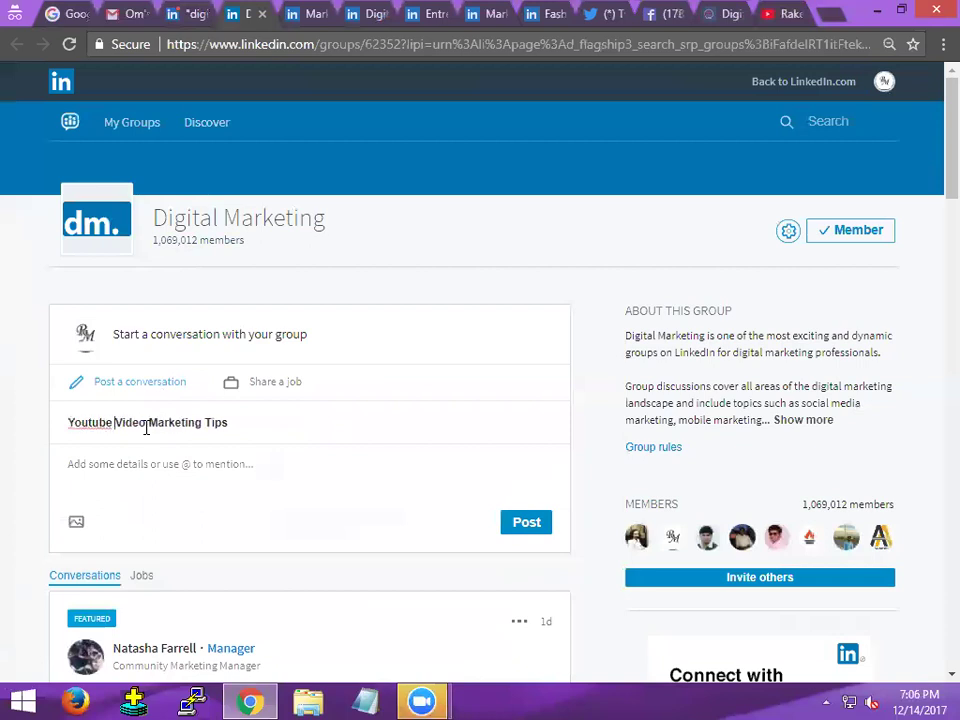
# Copy the conversation title into the details text and add a hyphen after it
pyautogui.hotkey('ctrl', 'a')
pyautogui.hotkey('ctrl', 'c')
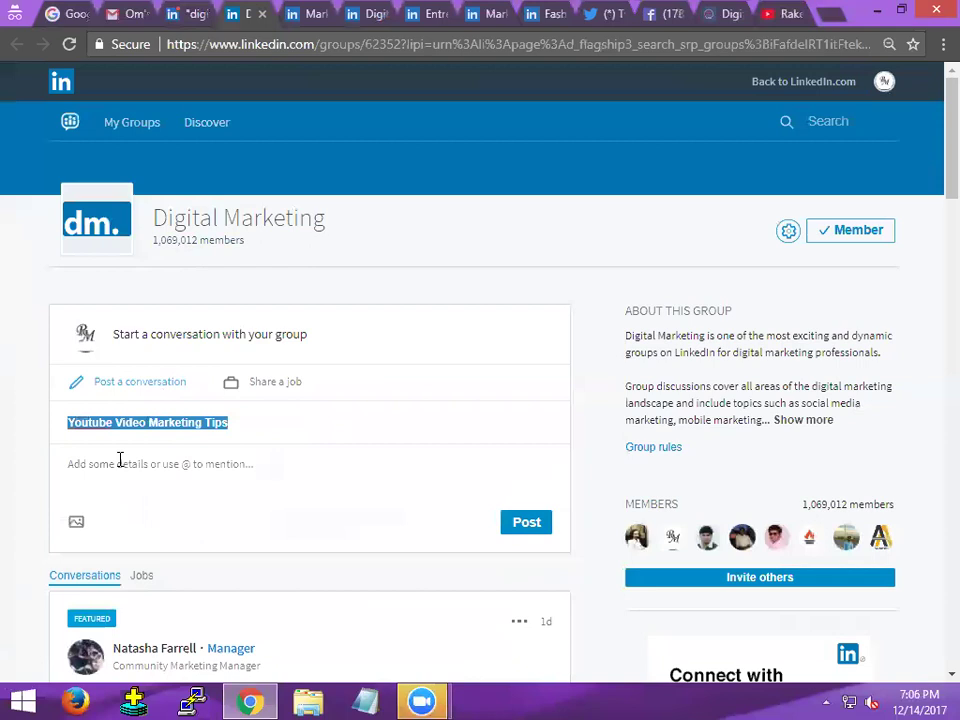
pyautogui.click(120, 460)
pyautogui.hotkey('ctrl', 'v')
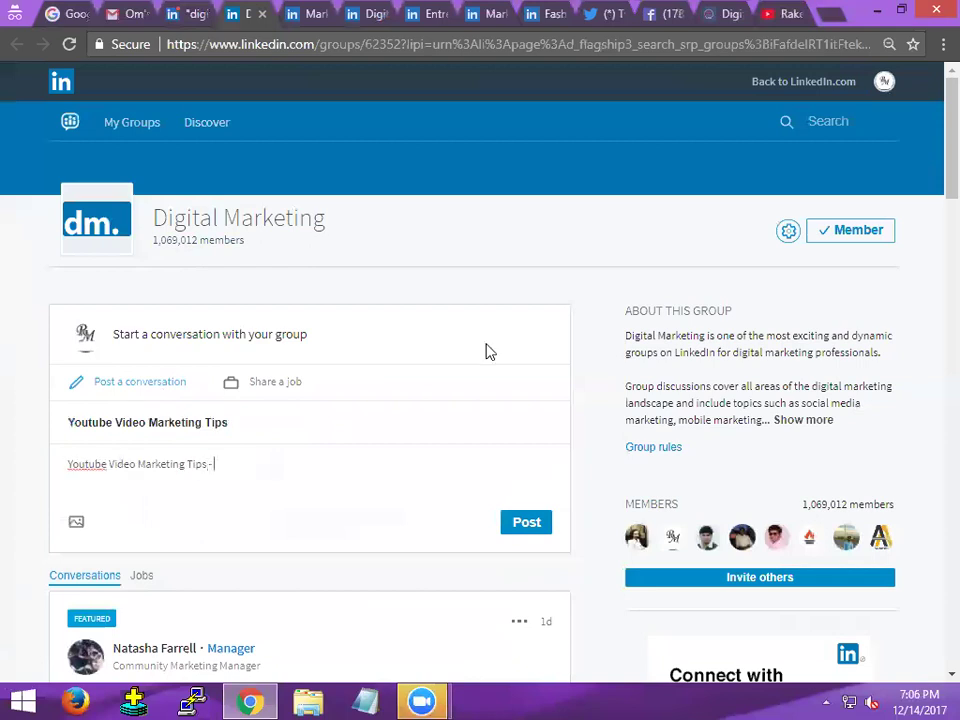
# Switch to the YouTube channel's video list and copy the web address of the "Top Tips How to promote your Youtube Video And Channel" video
pyautogui.click(782, 14)
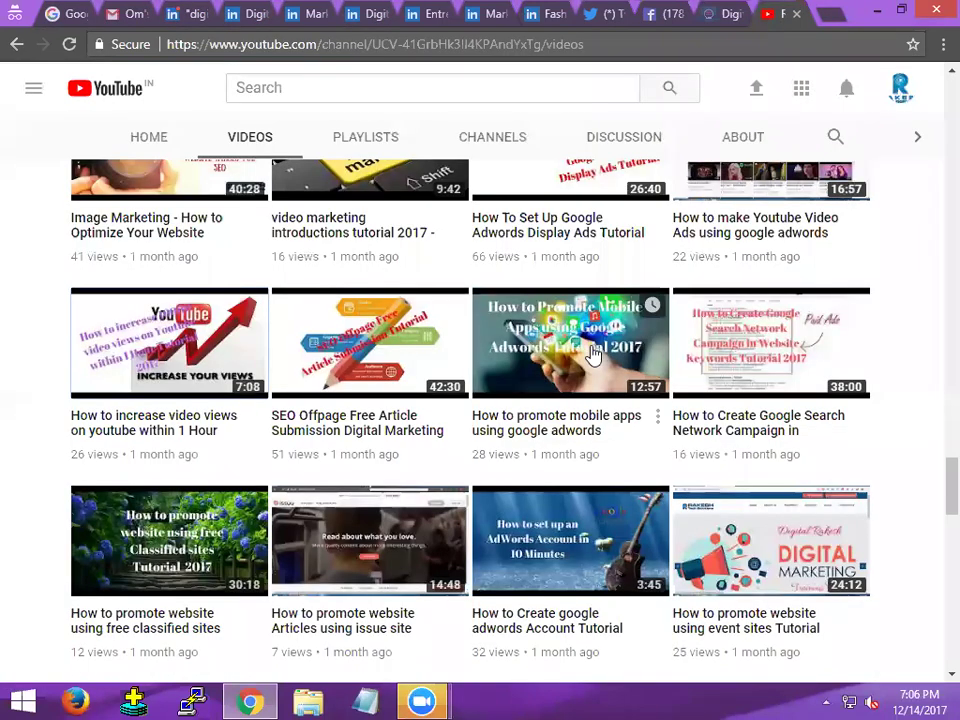
pyautogui.scroll(7, 594, 358)
pyautogui.scroll(8, 594, 352)
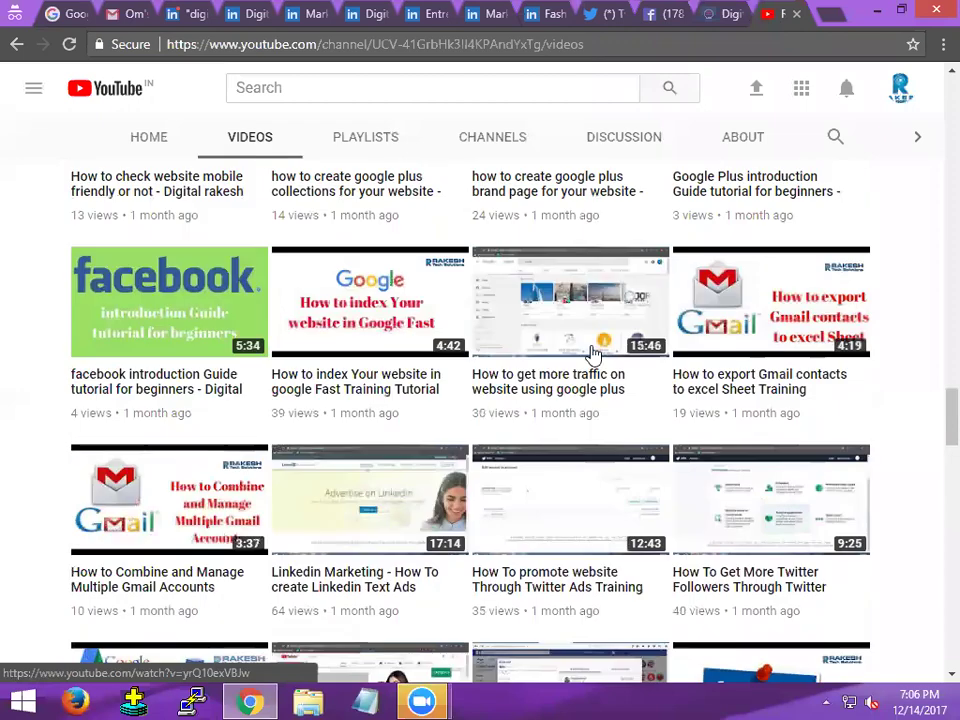
pyautogui.scroll(7, 594, 354)
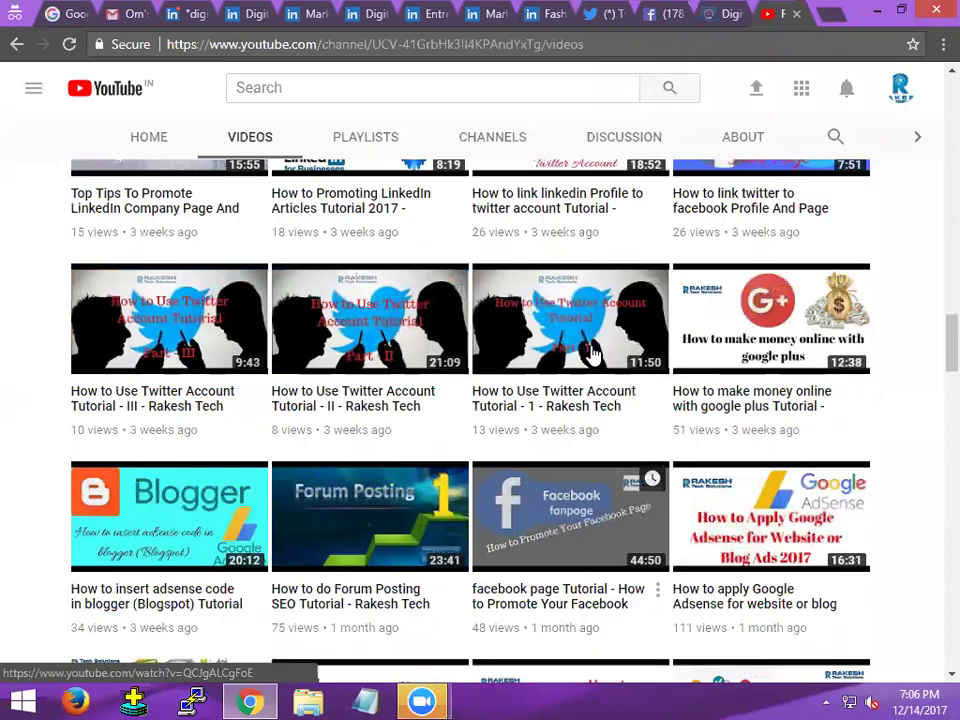
pyautogui.scroll(6, 594, 354)
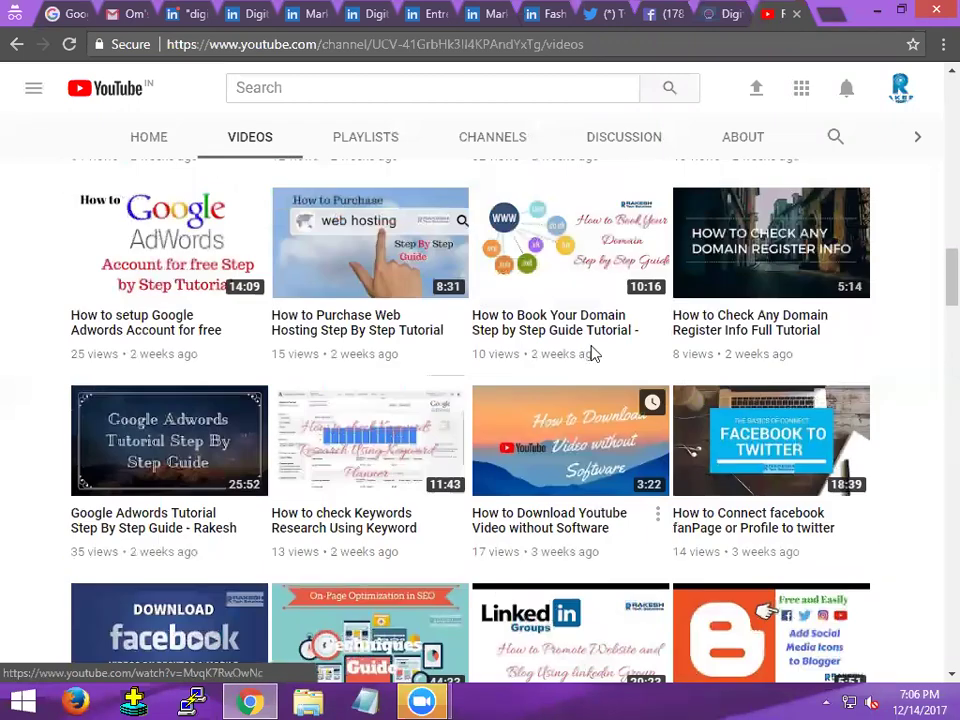
pyautogui.click(757, 375)
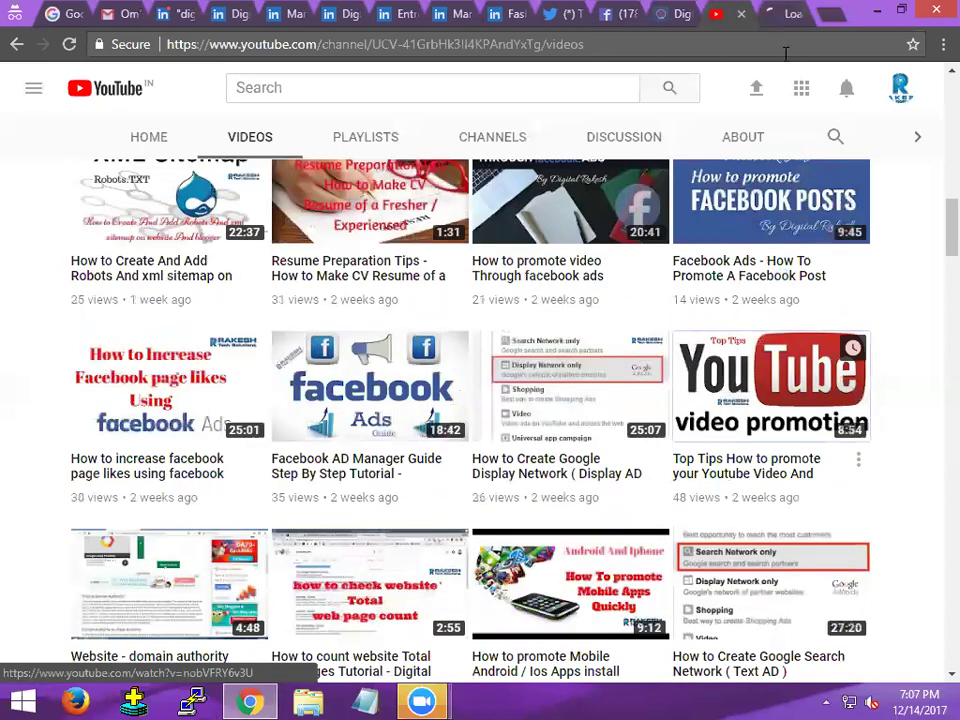
pyautogui.click(381, 46)
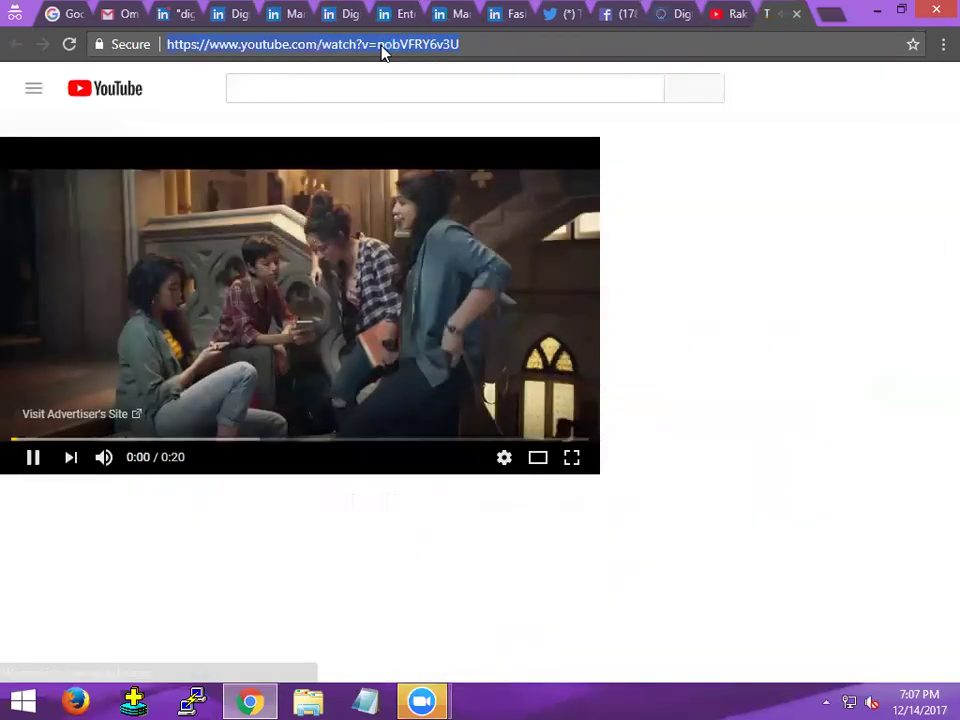
pyautogui.click(796, 14)
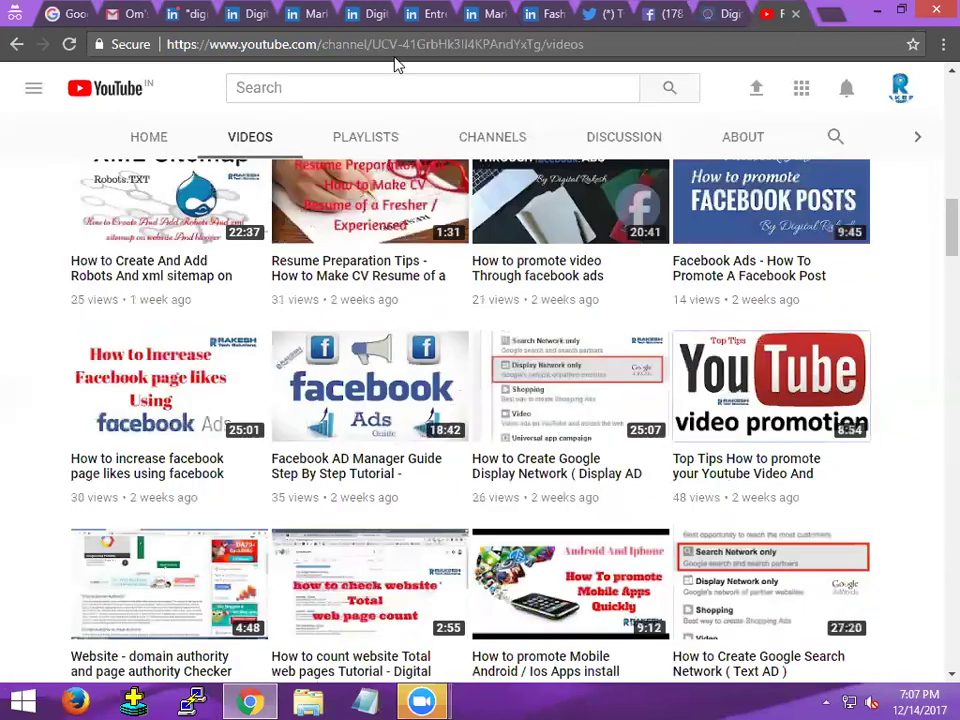
# Back in the Digital Marketing group, append the copied video link to the conversation details and copy the whole details text
pyautogui.click(250, 15)
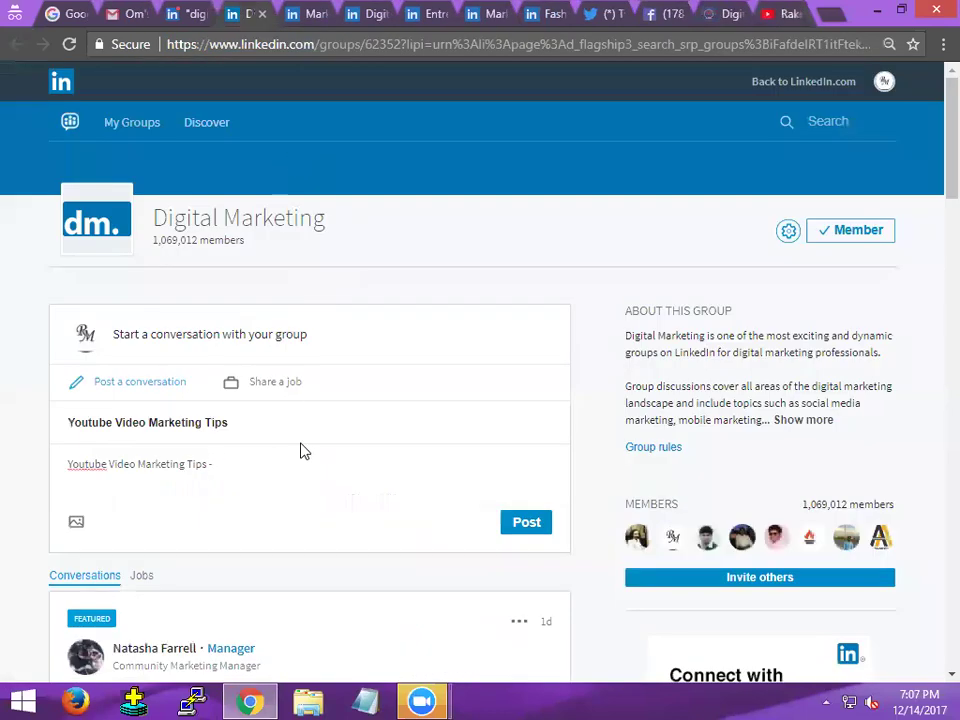
pyautogui.hotkey('ctrl', 'v')
pyautogui.hotkey('ctrl', 'a')
pyautogui.hotkey('ctrl', 'c')
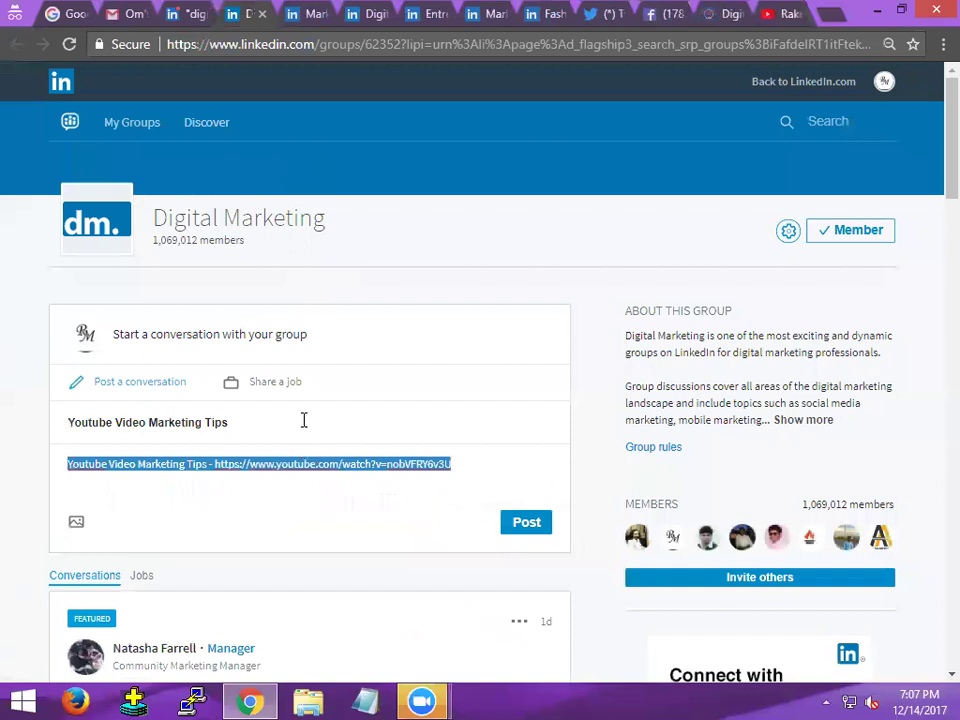
# Post the conversation to the Digital Marketing group and view the published entry
pyautogui.scroll(-2, 303, 422)
pyautogui.click(527, 452)
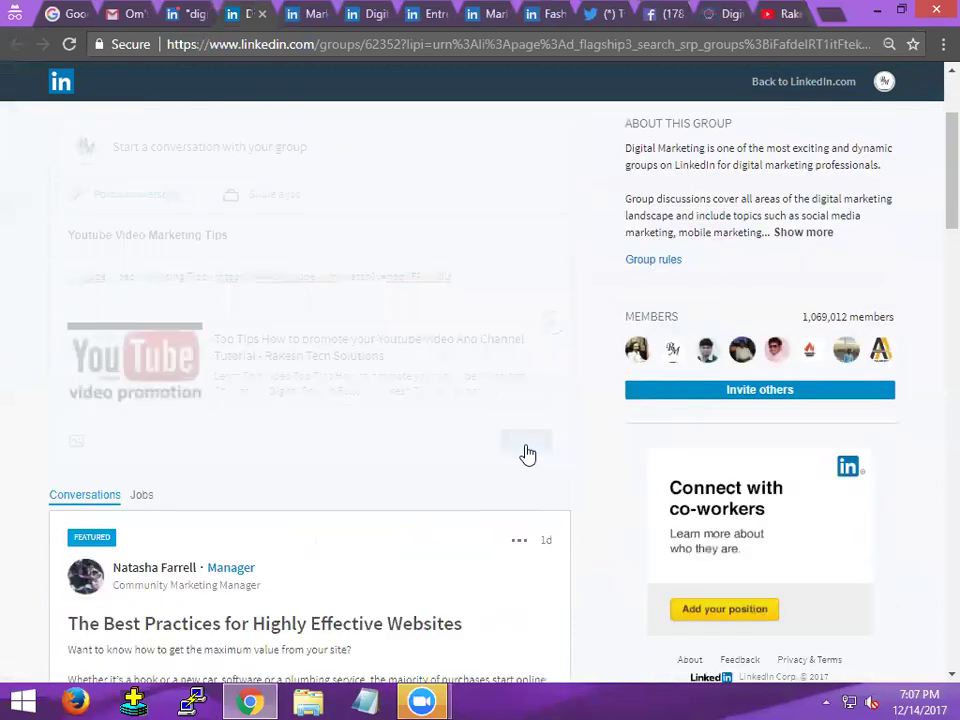
pyautogui.scroll(-3, 523, 450)
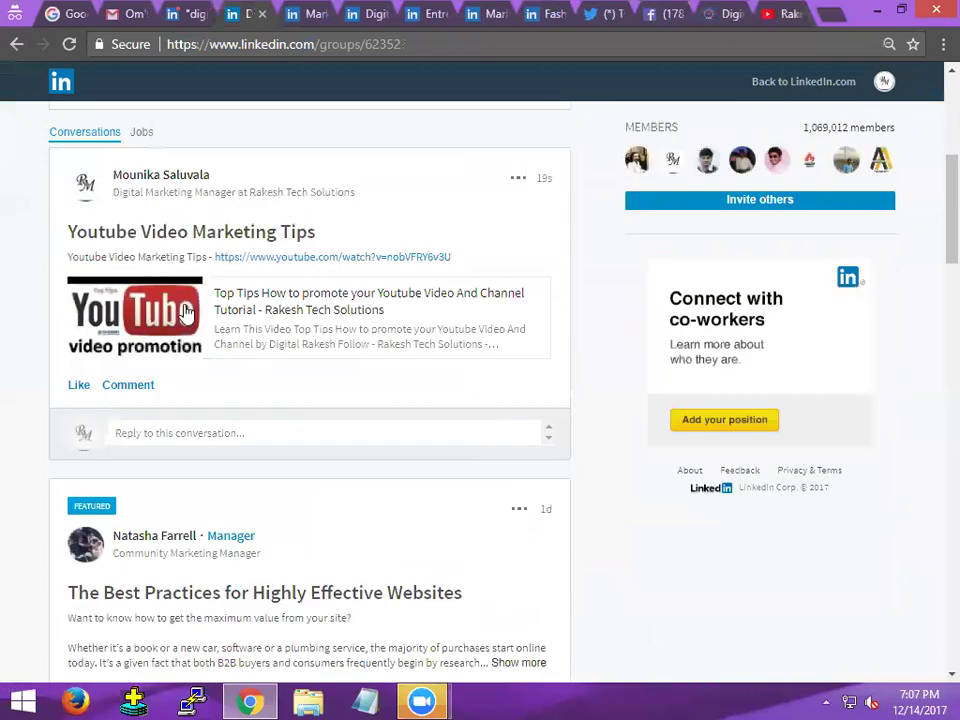
pyautogui.scroll(5, 183, 303)
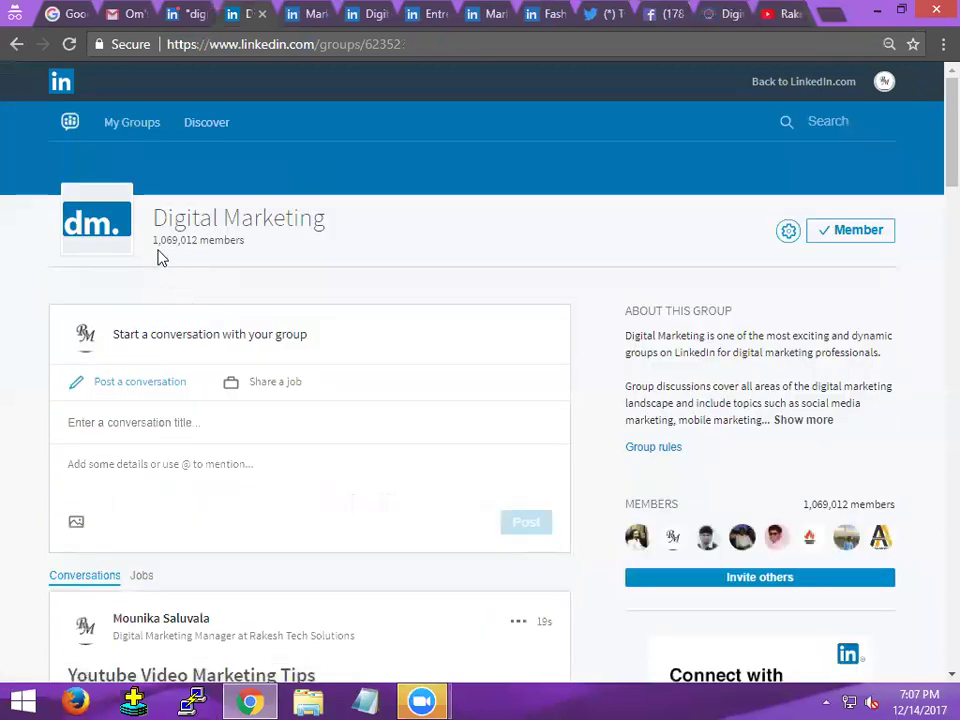
# In the Marketing - Digital SEO Search group, start a conversation with the copied details and link, titled "Youtube Video Marketing Tips"
pyautogui.click(298, 15)
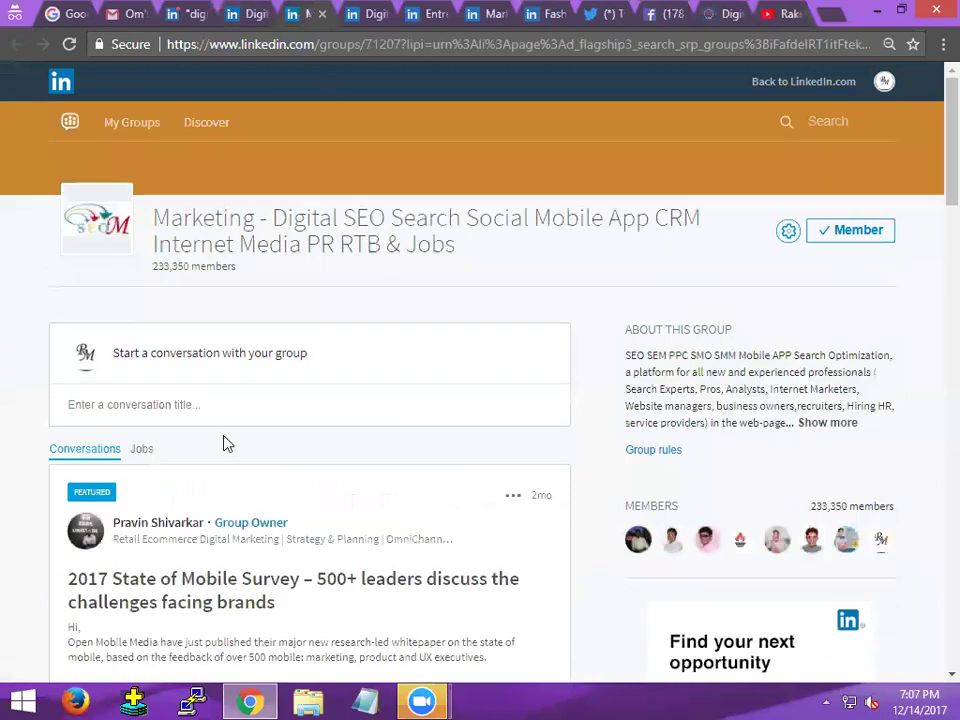
pyautogui.click(210, 402)
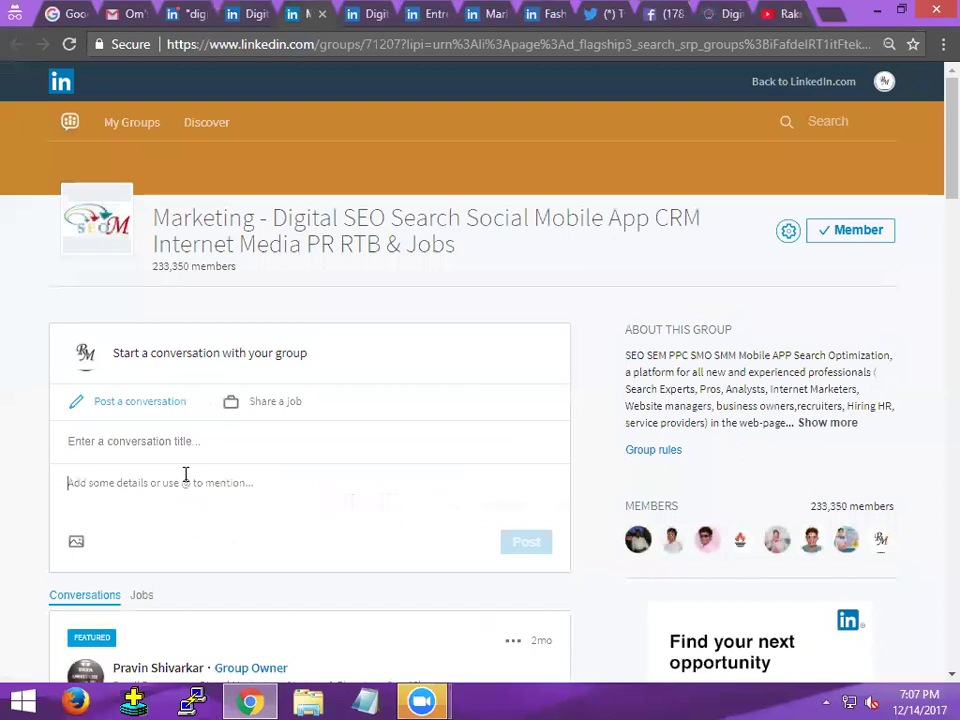
pyautogui.hotkey('ctrl', 'v')
pyautogui.moveTo(210, 484); pyautogui.dragTo(57, 497)
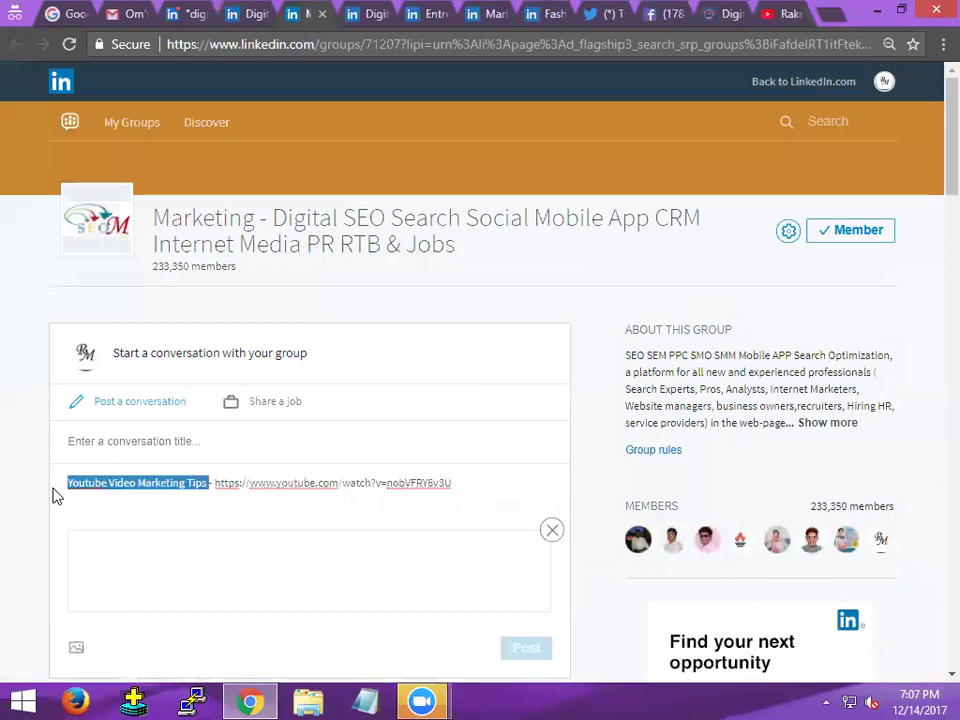
pyautogui.hotkey('ctrl', 'c')
pyautogui.click(98, 443)
pyautogui.hotkey('ctrl', 'v')
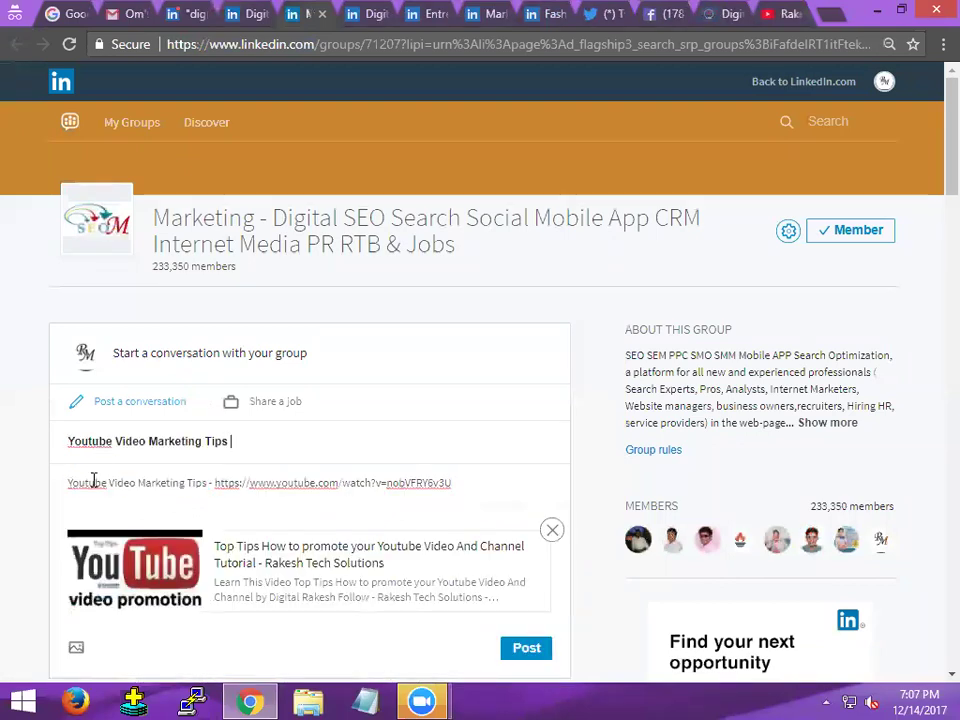
# Select the full details text with its video link for copying, and post the conversation to the Marketing - Digital SEO Search group
pyautogui.tripleClick(93, 481)
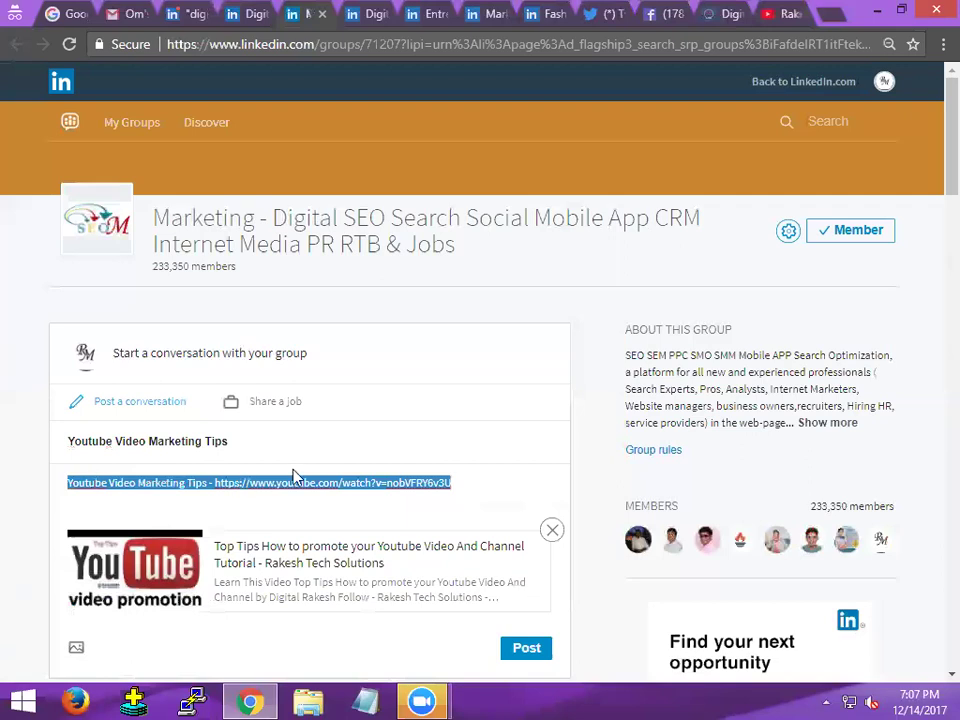
pyautogui.scroll(-3, 430, 420)
pyautogui.click(548, 368)
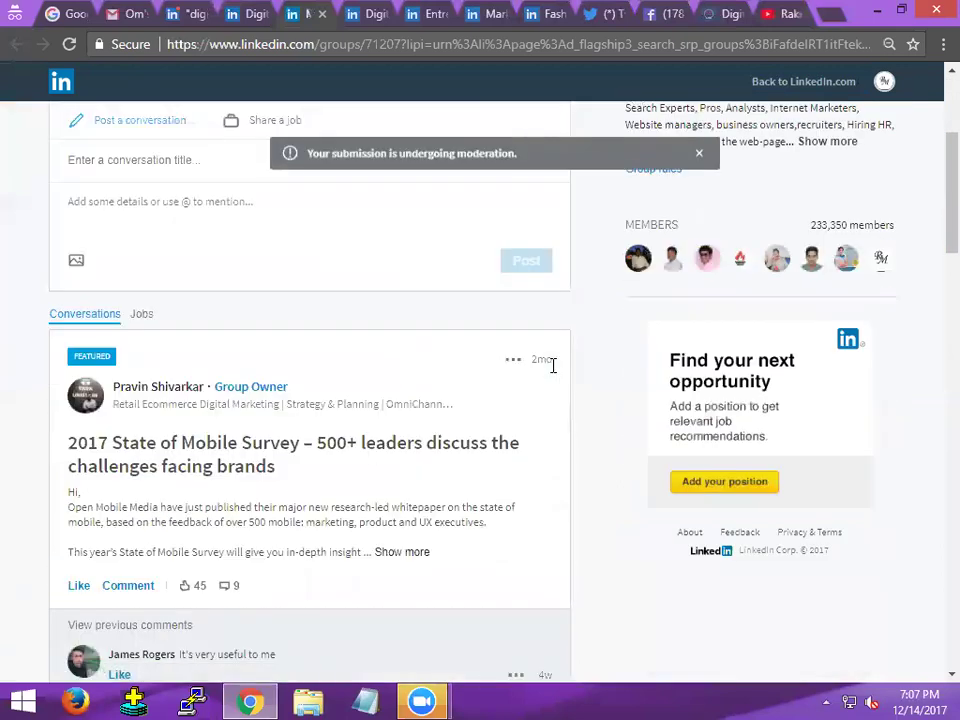
# Return to the Digital Marketing group and view the published "Youtube Video Marketing Tips" conversation
pyautogui.scroll(1, 413, 294)
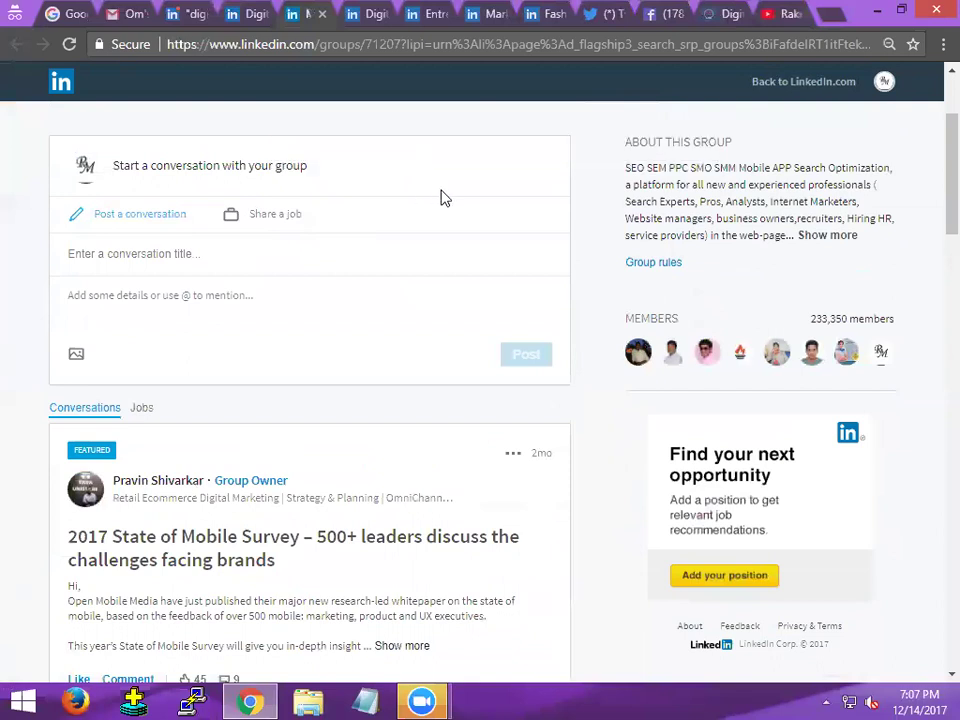
pyautogui.click(248, 14)
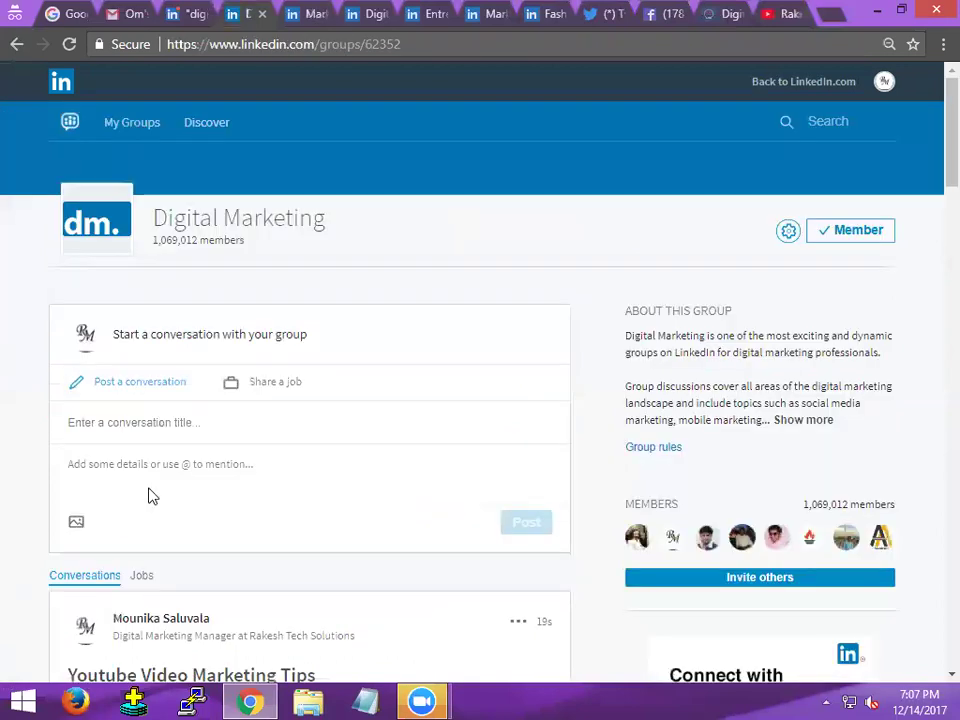
pyautogui.scroll(-4, 160, 490)
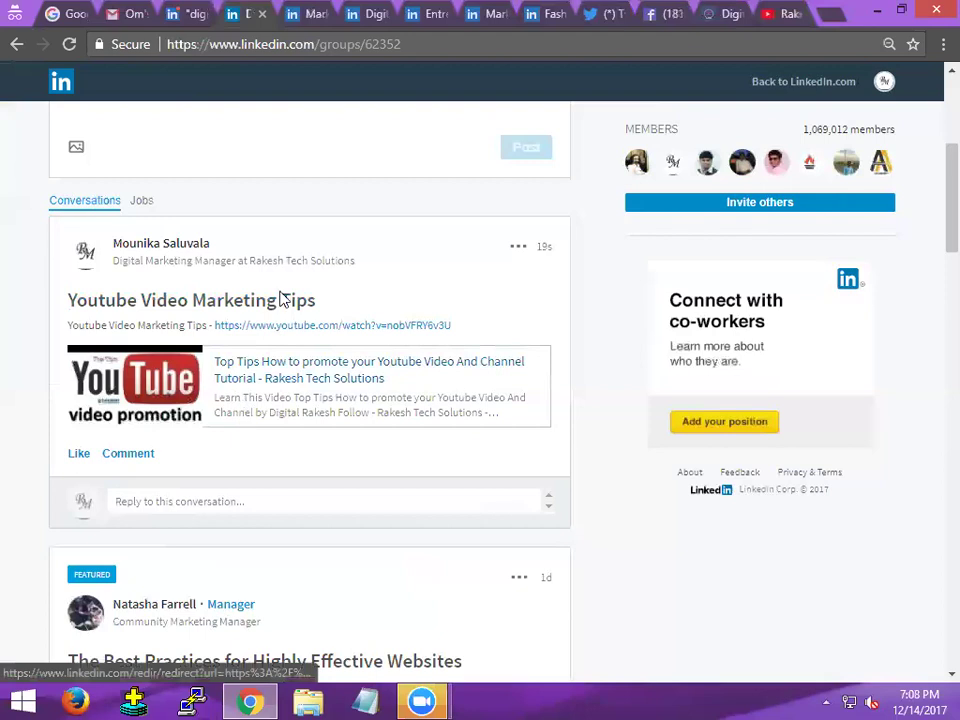
# Ask to join the group "Digital Marketing: Social Media, Search, Mobile & more" and look through its admins
pyautogui.click(368, 14)
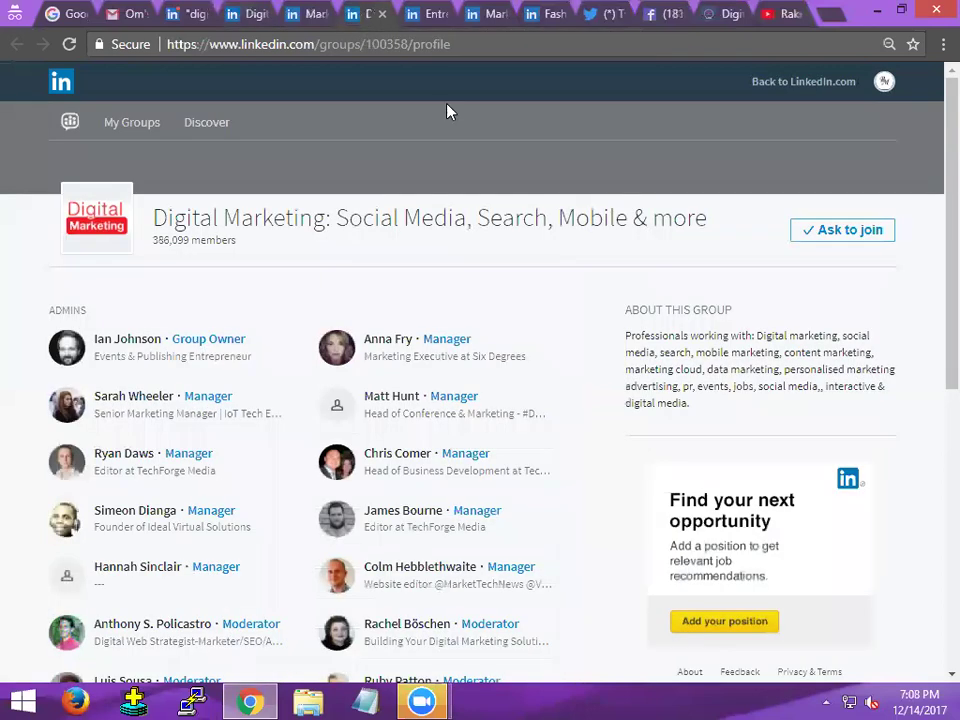
pyautogui.click(853, 240)
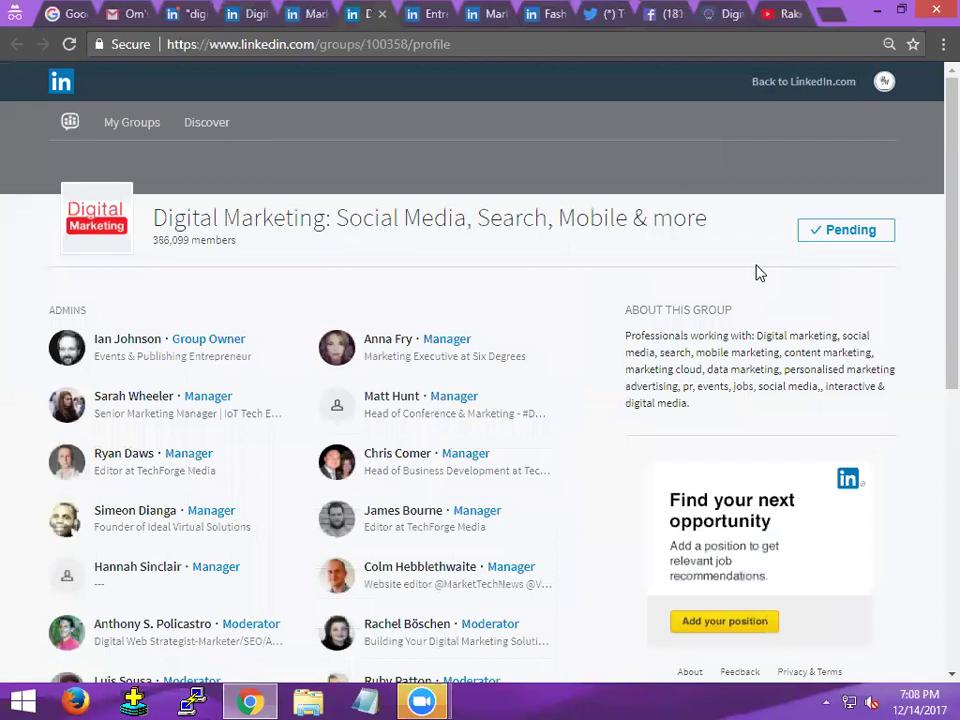
pyautogui.scroll(-2, 58, 290)
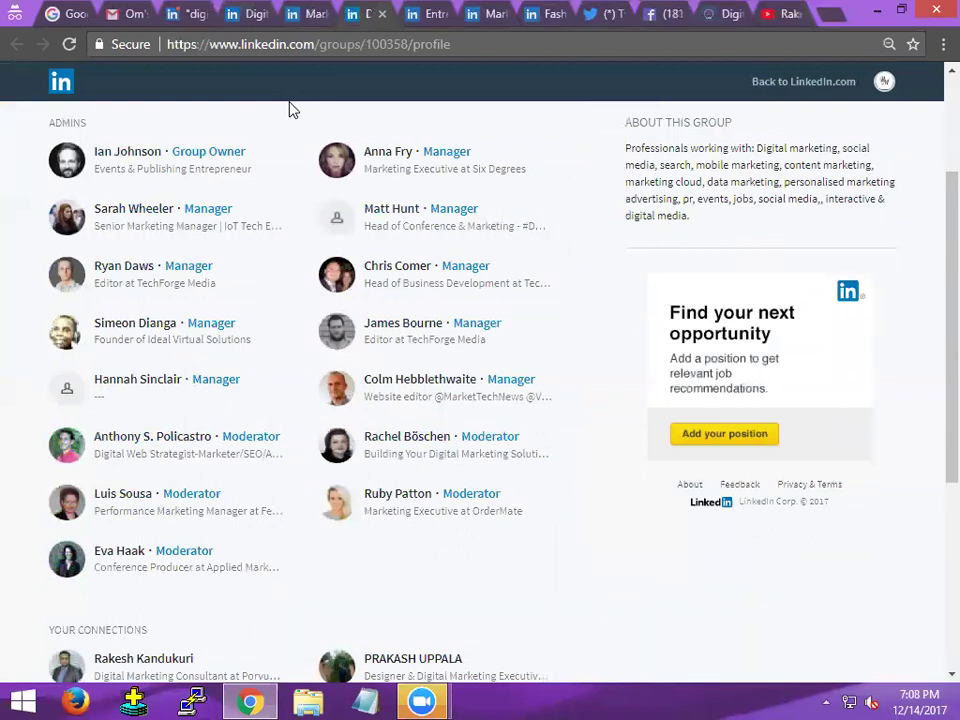
# Ask to join the Entrepreneurs HQ, Marketing Pros and Fashion Marketing & Digital Media Group (FMG) groups
pyautogui.click(432, 14)
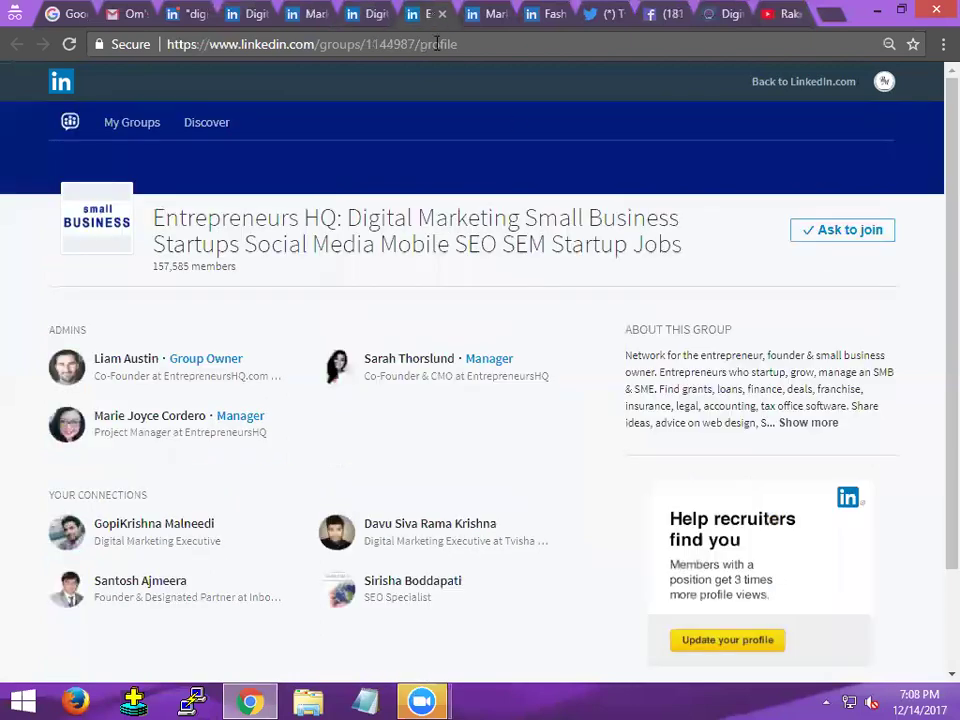
pyautogui.click(850, 231)
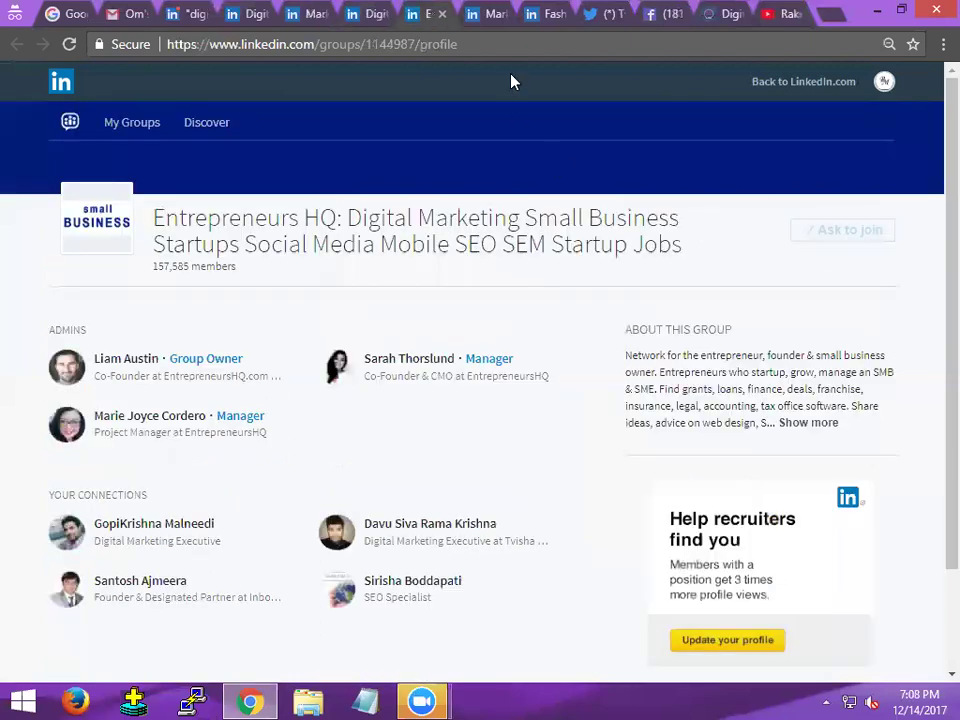
pyautogui.click(490, 14)
pyautogui.click(816, 236)
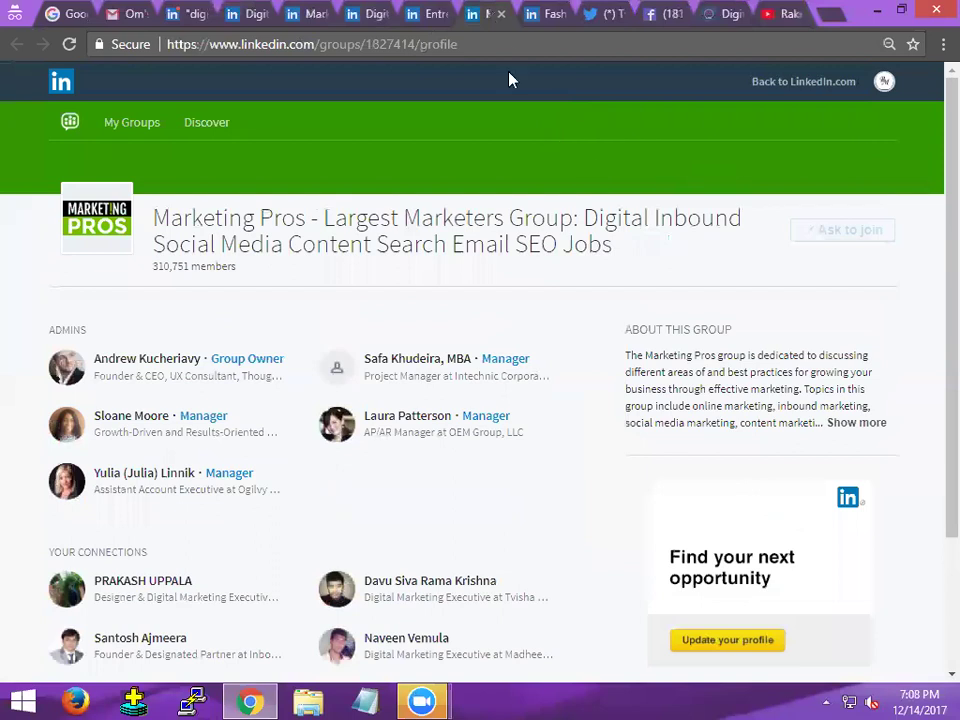
pyautogui.click(548, 14)
pyautogui.click(808, 226)
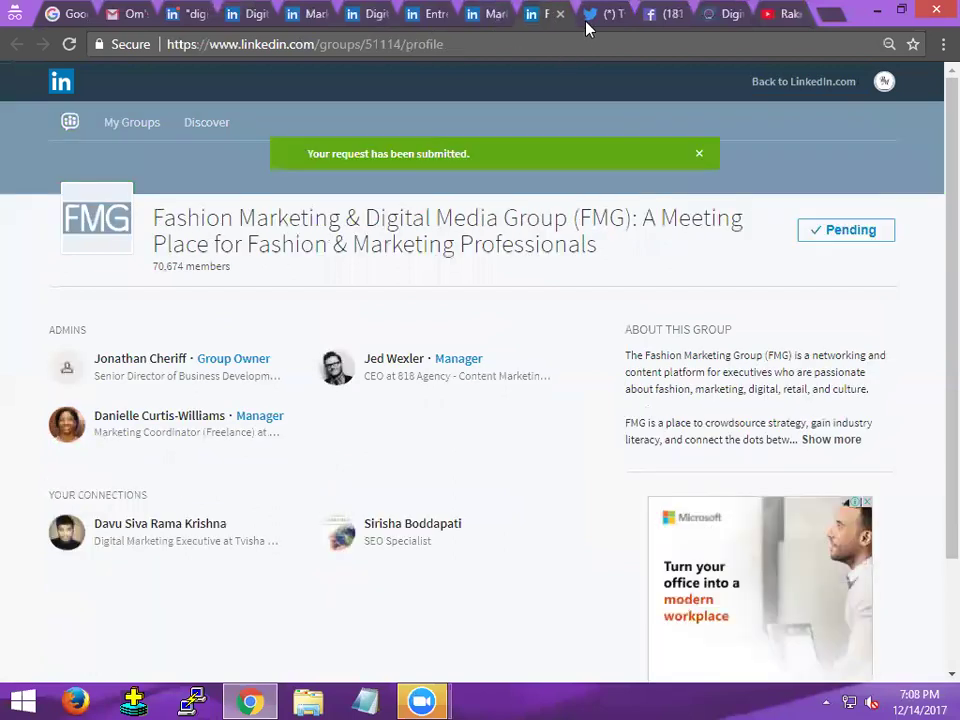
# Close the Marketing - Digital SEO Search page and the four requested group pages, returning to the Digital Marketing group
pyautogui.click(318, 16)
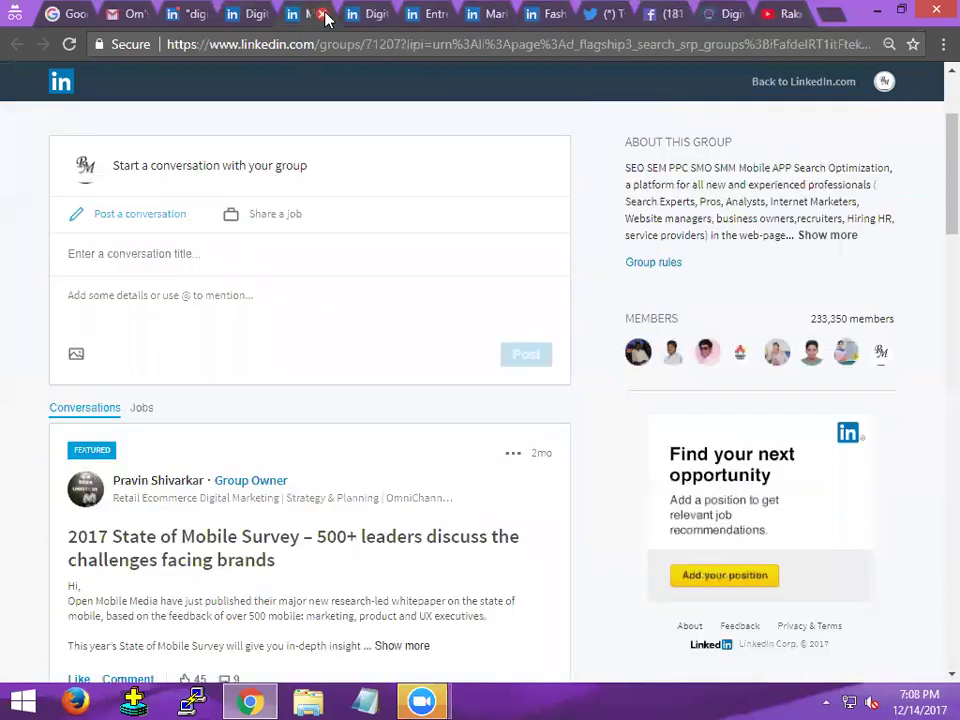
pyautogui.click(322, 15)
pyautogui.click(322, 15)
pyautogui.click(322, 15)
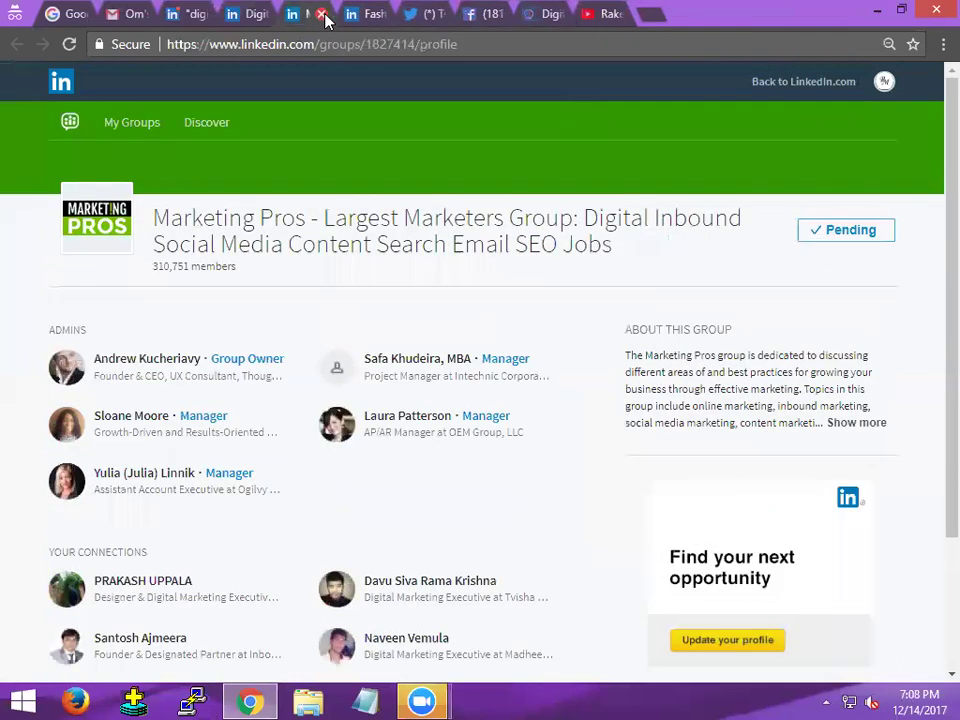
pyautogui.click(322, 15)
pyautogui.click(322, 15)
pyautogui.click(236, 14)
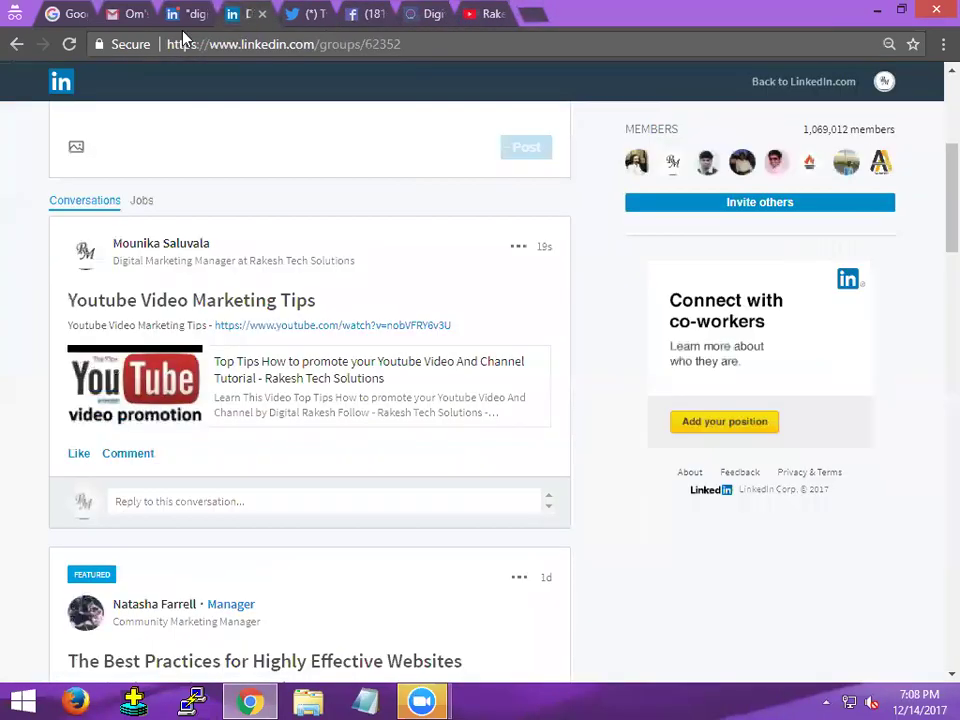
# From the "digital marketing" group results, open Digital Marketing Professionals Network, Marketing Executive Network and Digital Marketing Worldwide on separate pages
pyautogui.click(192, 14)
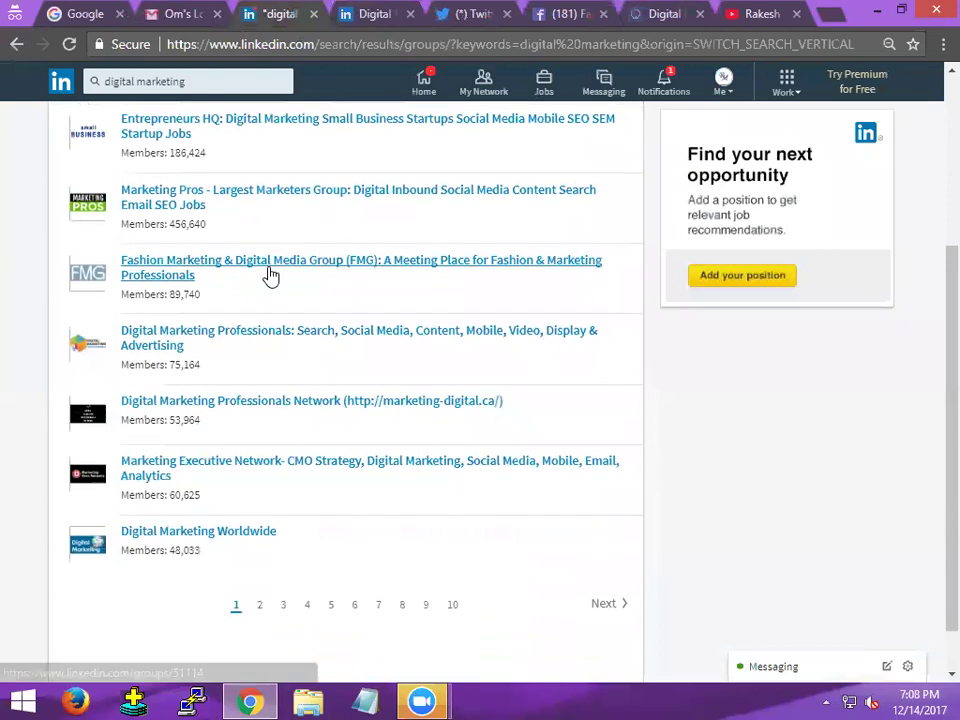
pyautogui.scroll(-1, 270, 276)
pyautogui.middleClick(231, 346)
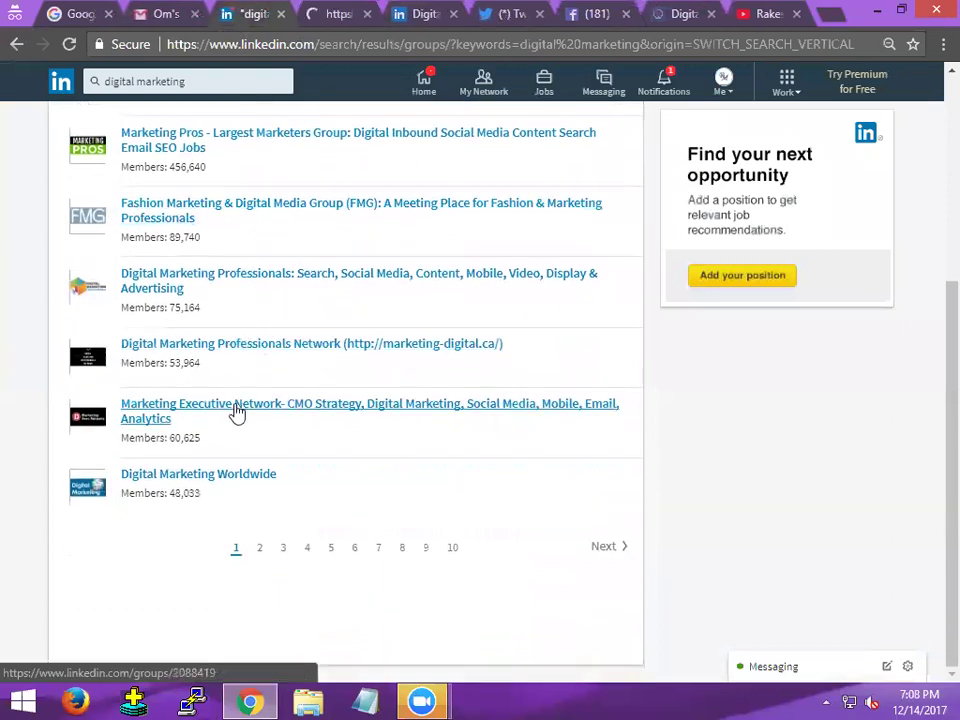
pyautogui.middleClick(236, 411)
pyautogui.middleClick(216, 478)
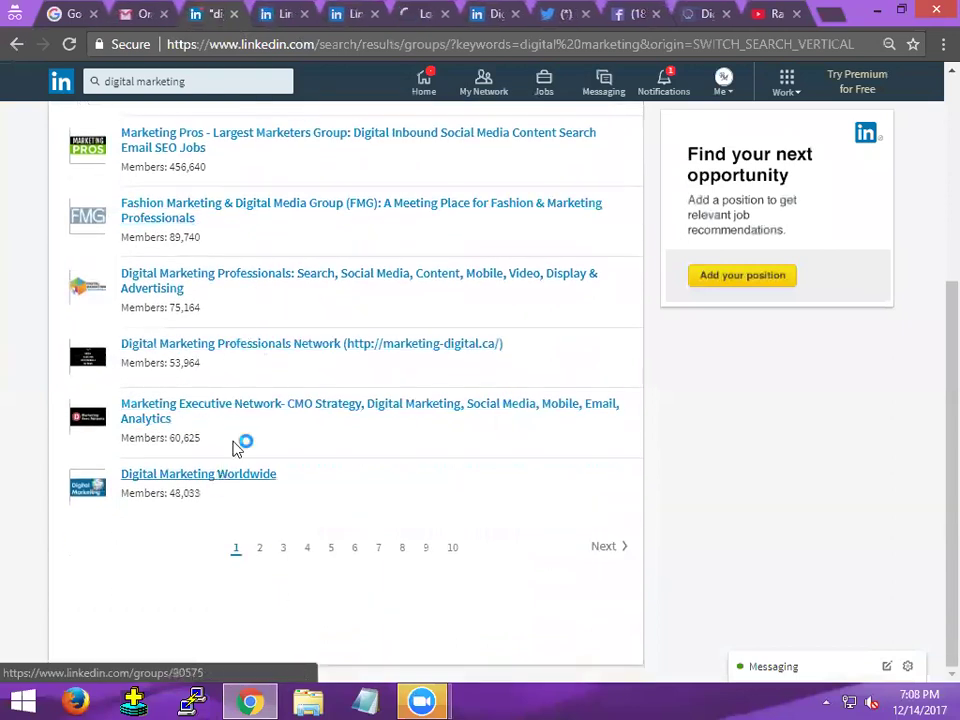
# Ask to join the Digital Marketing Professionals Network, Marketing Executive Network and Digital Marketing Worldwide groups
pyautogui.click(282, 15)
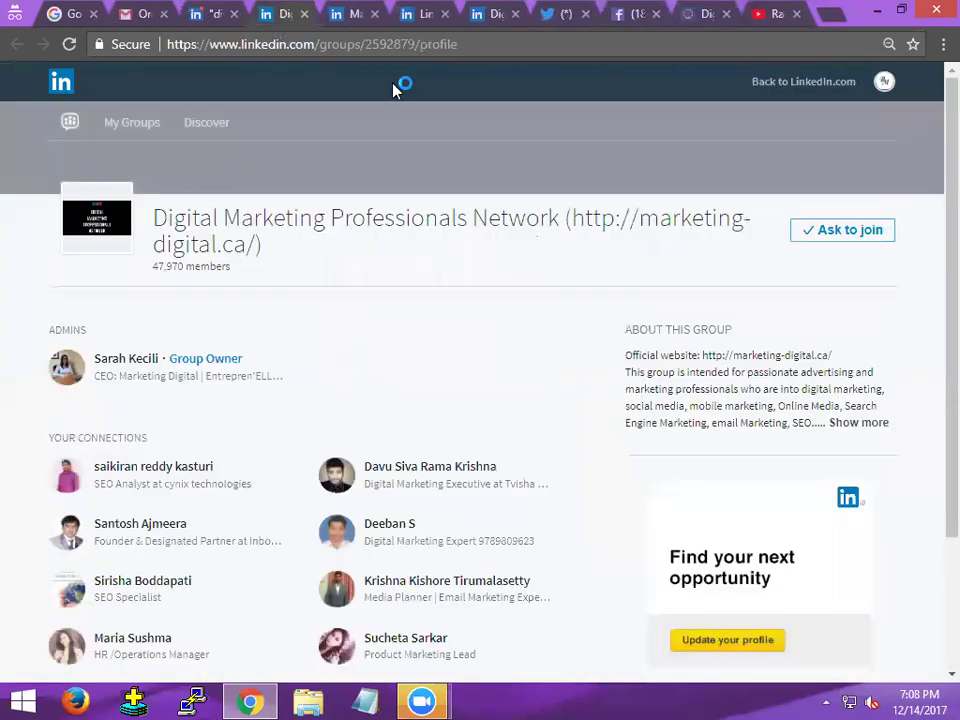
pyautogui.click(807, 233)
pyautogui.click(345, 14)
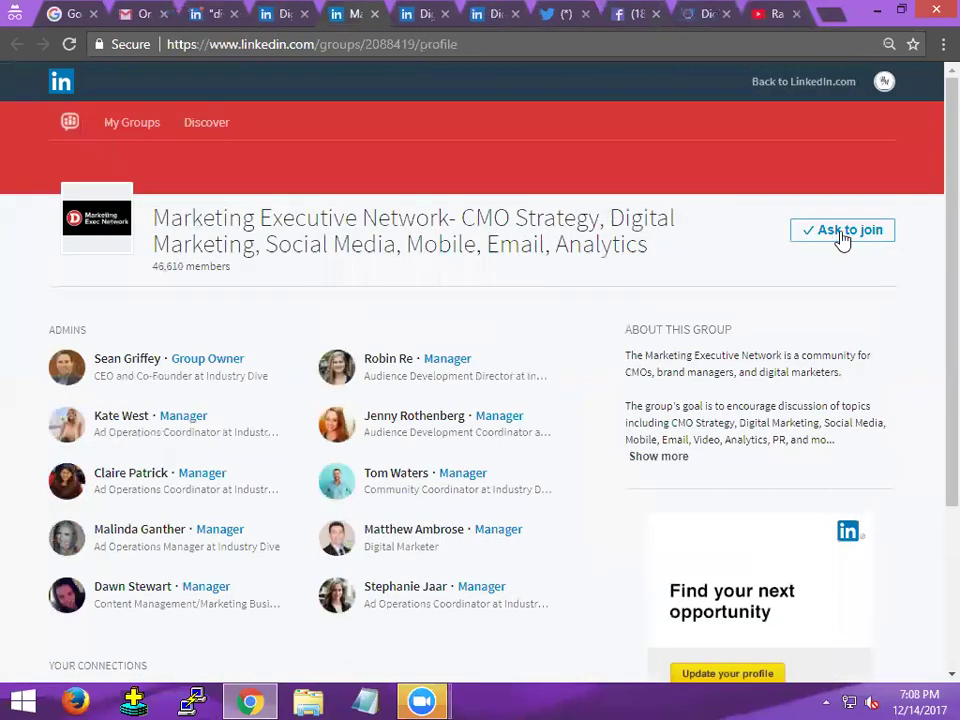
pyautogui.click(843, 234)
pyautogui.click(420, 14)
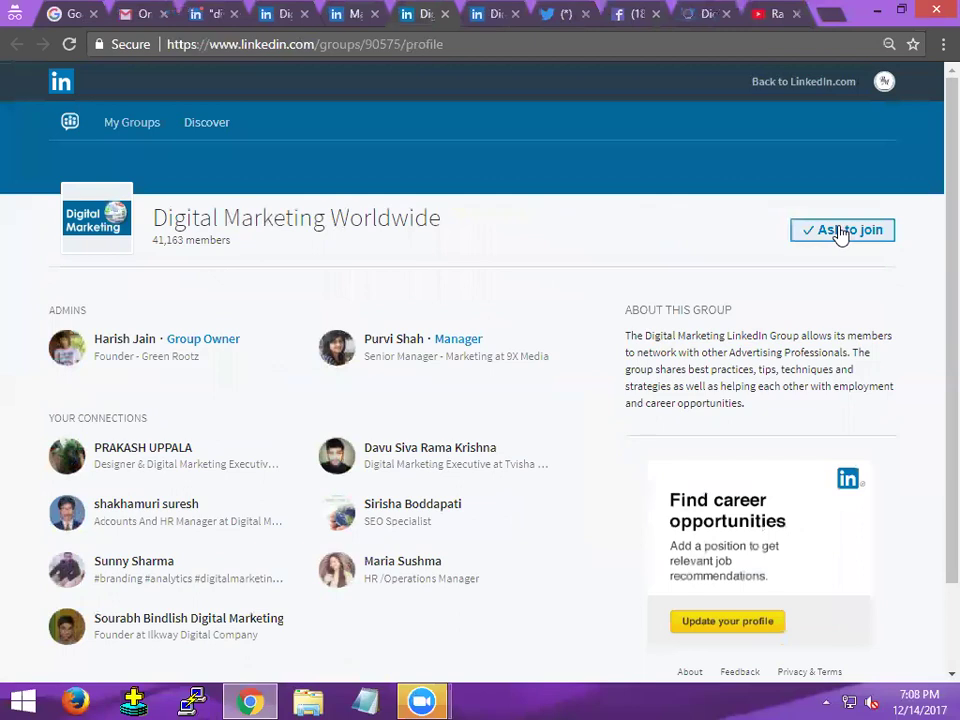
pyautogui.click(843, 233)
# Close the three newly requested group pages and return to the group search results
pyautogui.click(307, 14)
pyautogui.click(307, 14)
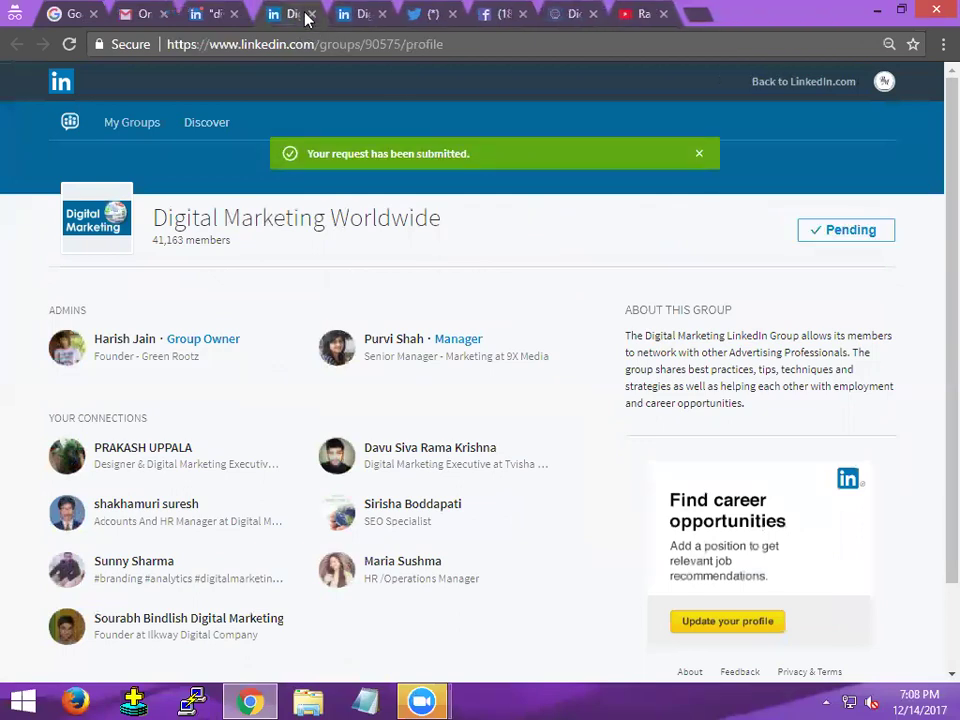
pyautogui.click(307, 14)
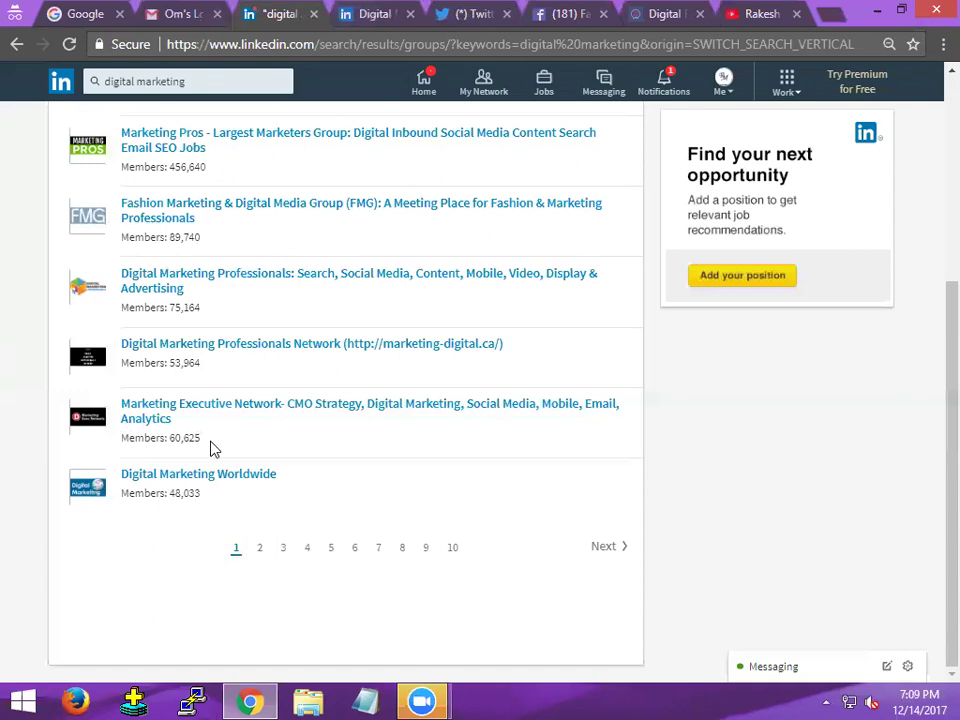
# Check the home feed and notifications, and review the account's earlier posts under Posts & Activity
pyautogui.click(421, 80)
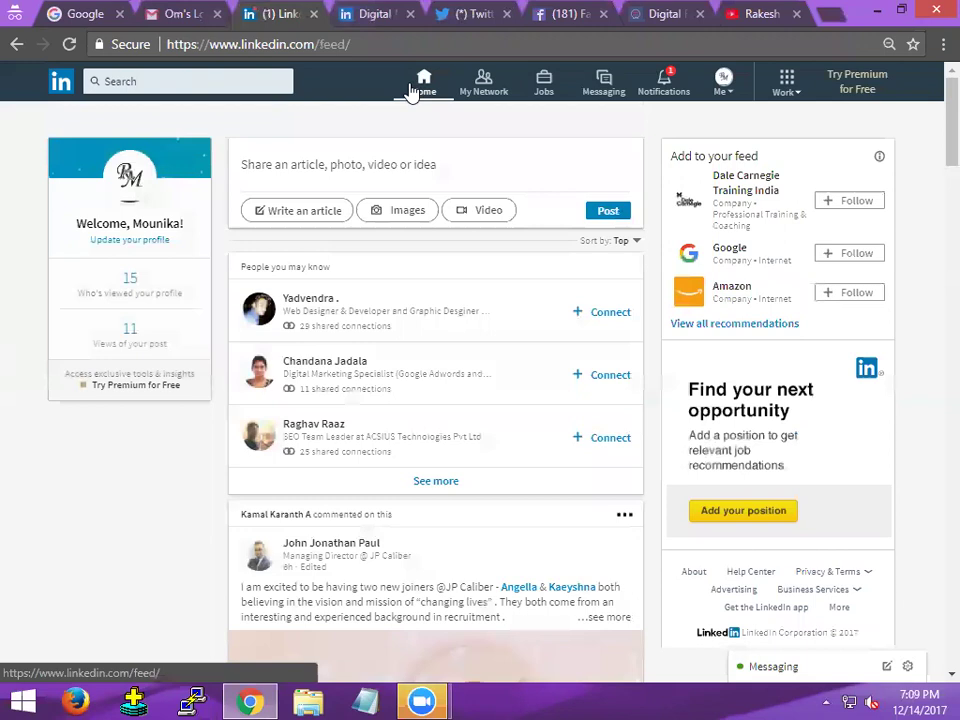
pyautogui.click(664, 88)
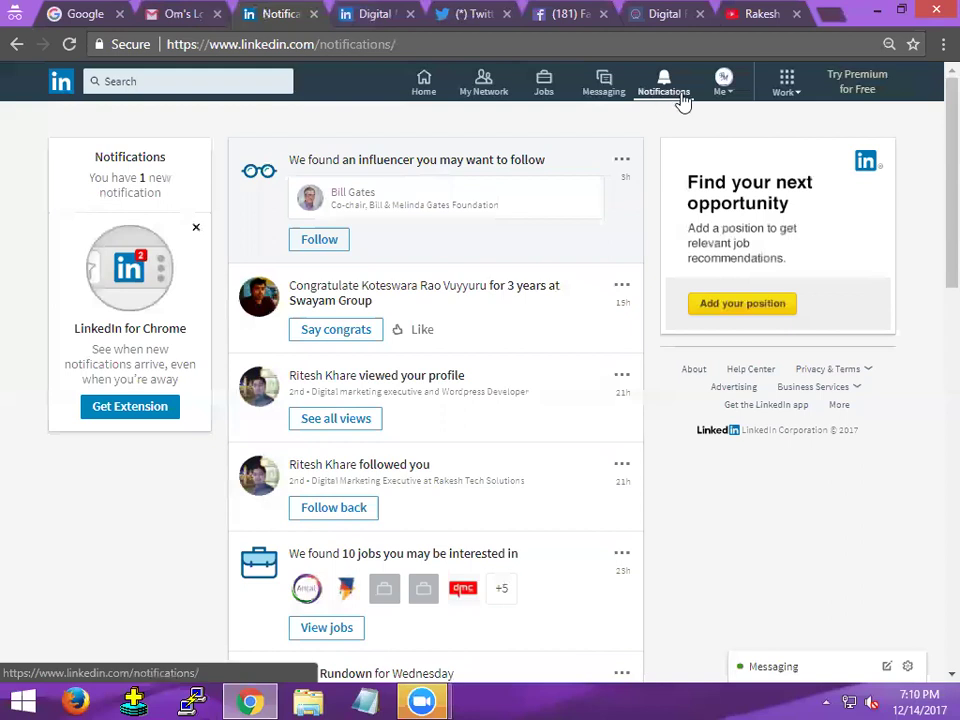
pyautogui.click(724, 86)
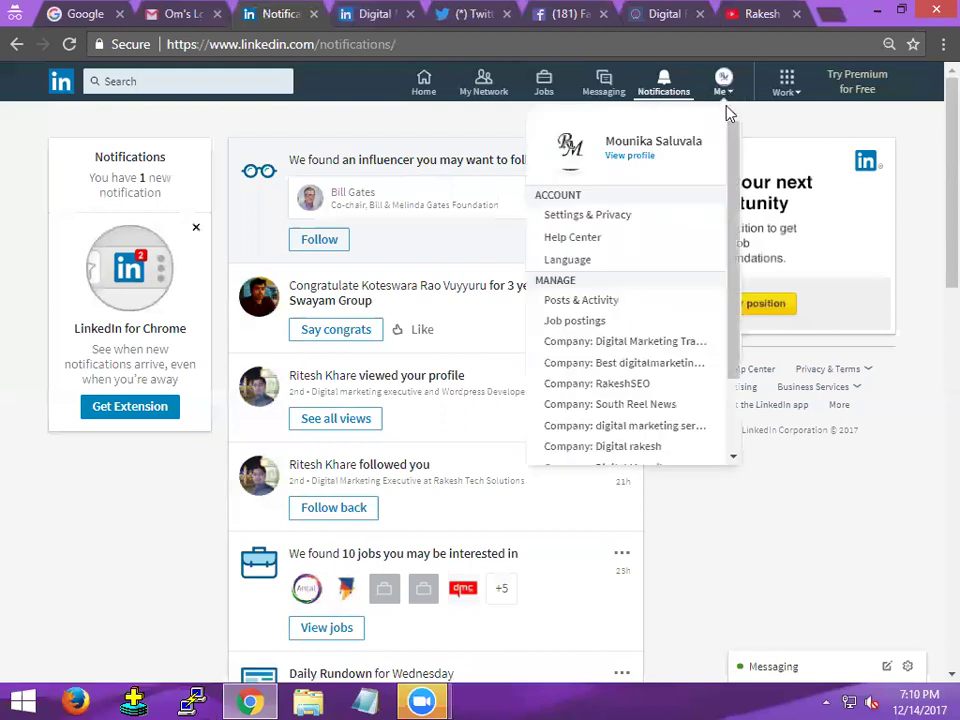
pyautogui.click(610, 301)
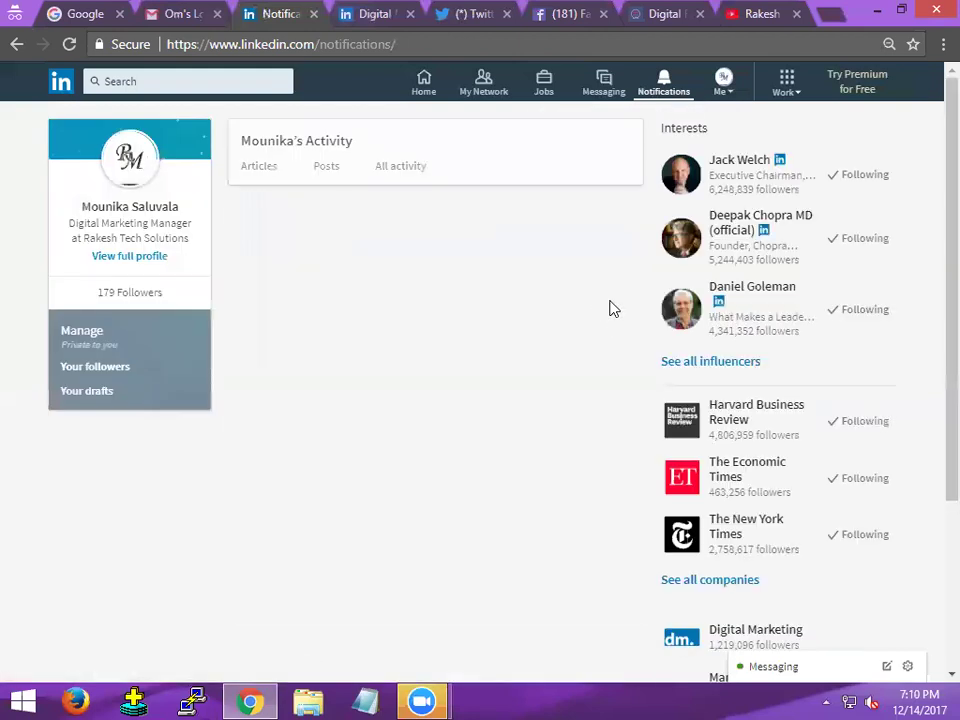
pyautogui.click(333, 177)
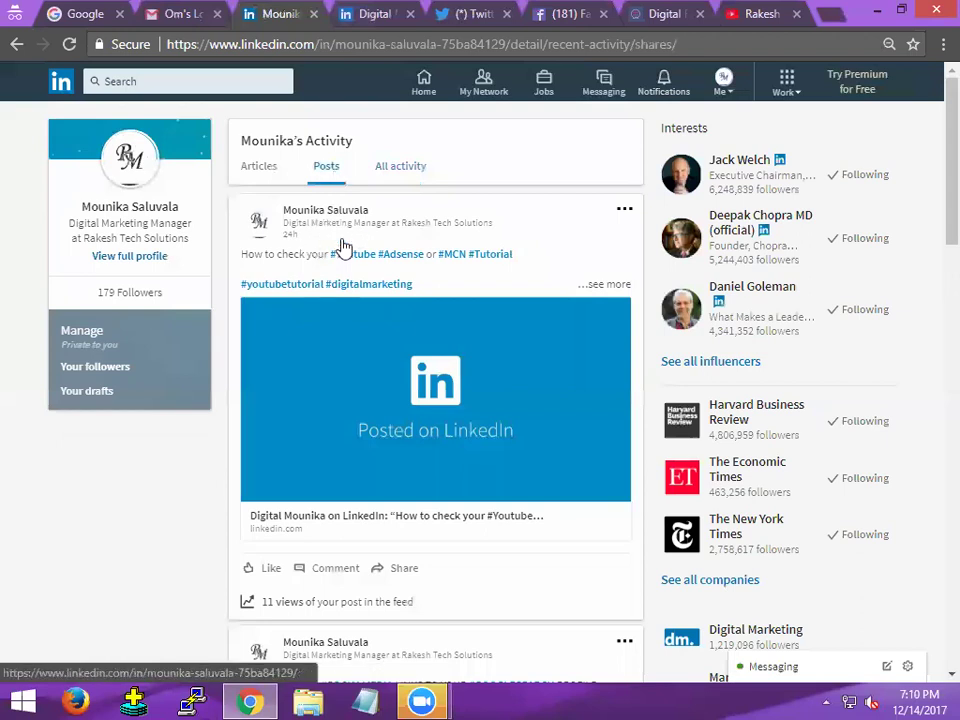
pyautogui.scroll(-3, 343, 200)
pyautogui.scroll(-5, 343, 262)
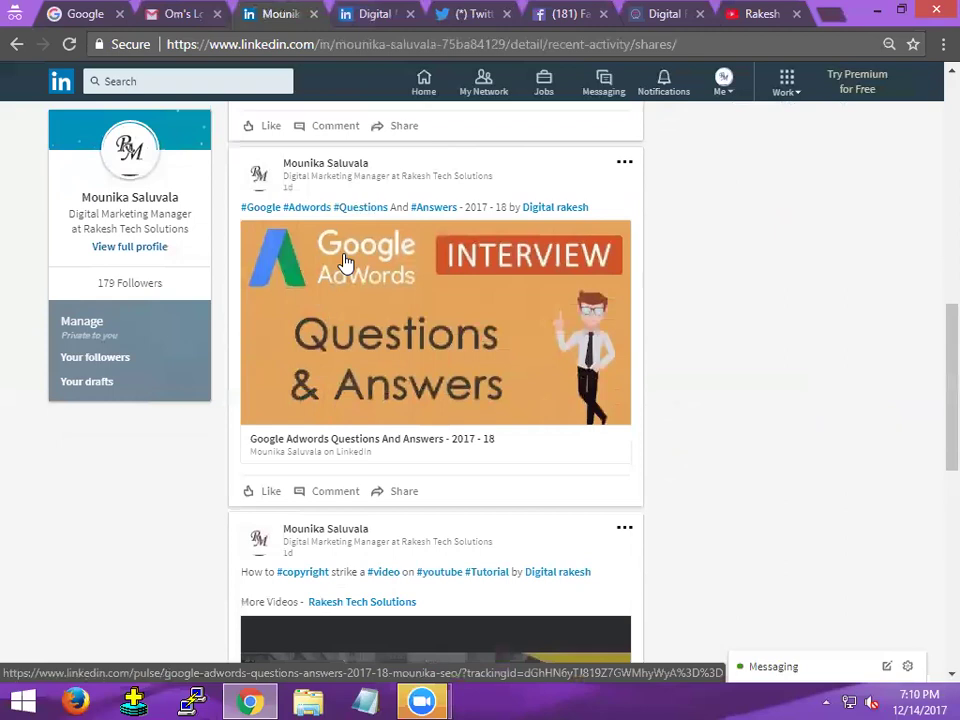
pyautogui.scroll(5, 343, 262)
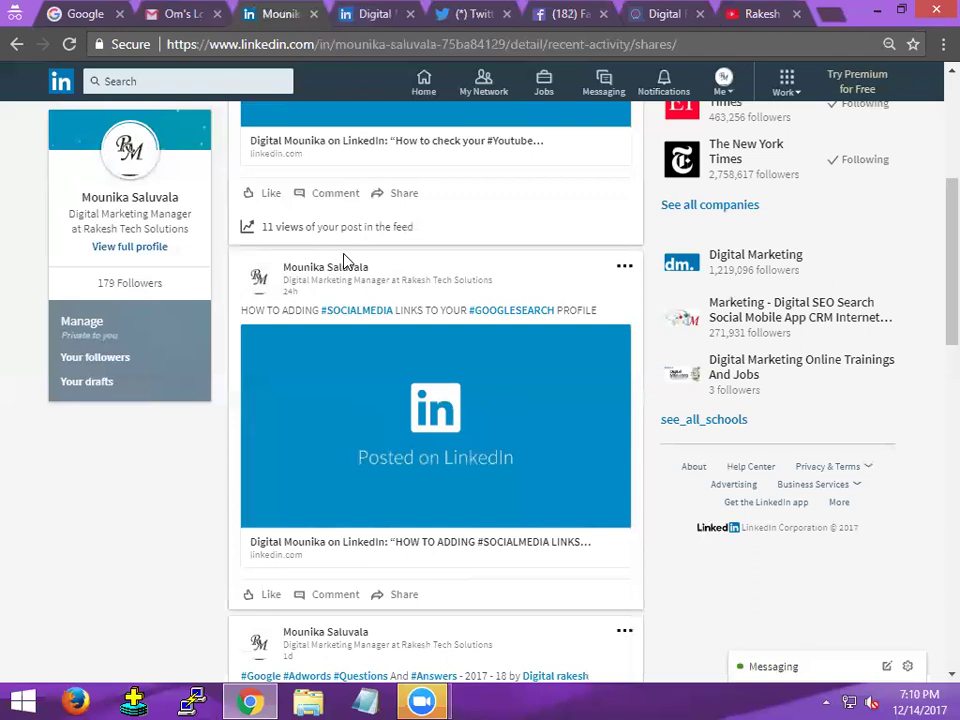
# On the home feed, start a new post with the text "Youtube #video marketing Tips" and a blank line below it
pyautogui.click(421, 88)
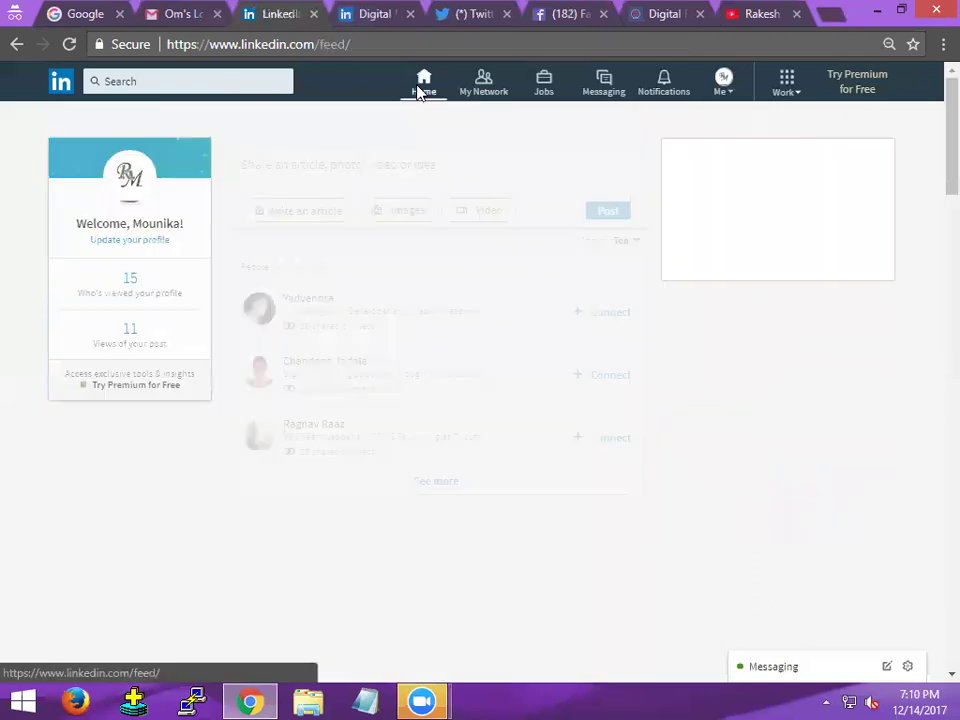
pyautogui.click(377, 166)
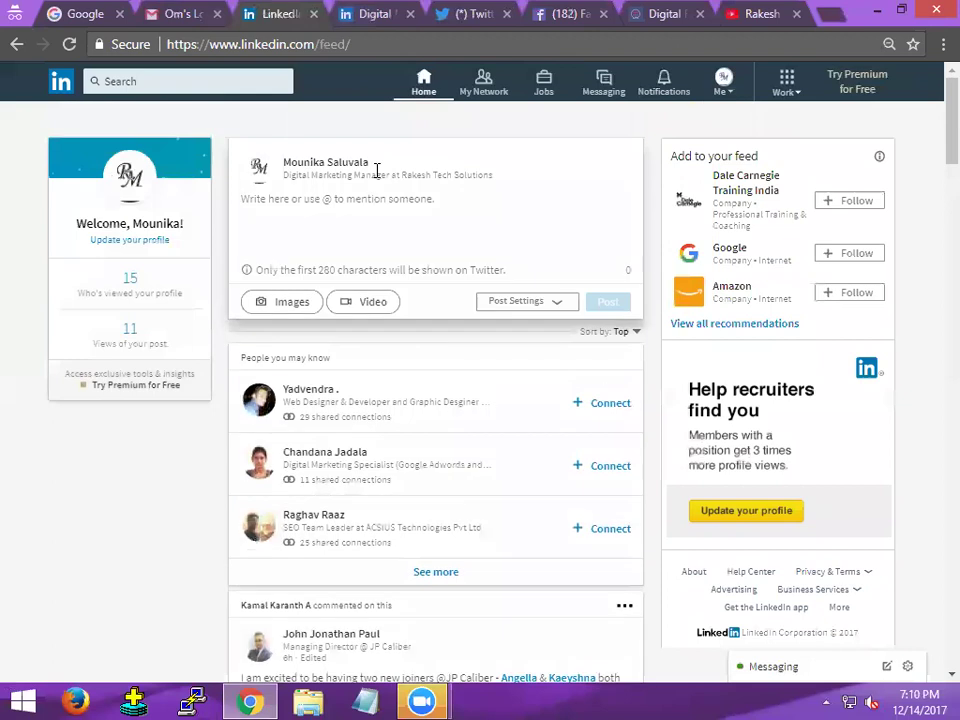
pyautogui.write('You')
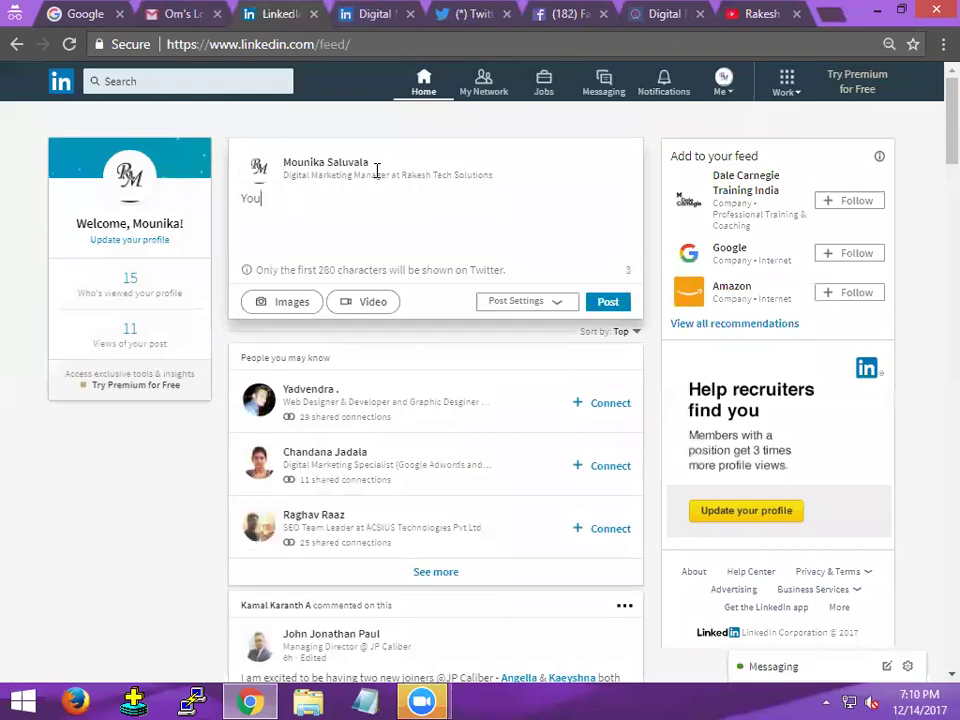
pyautogui.write('ga')
pyautogui.press('BackSpace')
pyautogui.press('BackSpace')
pyautogui.write('tube #video ')
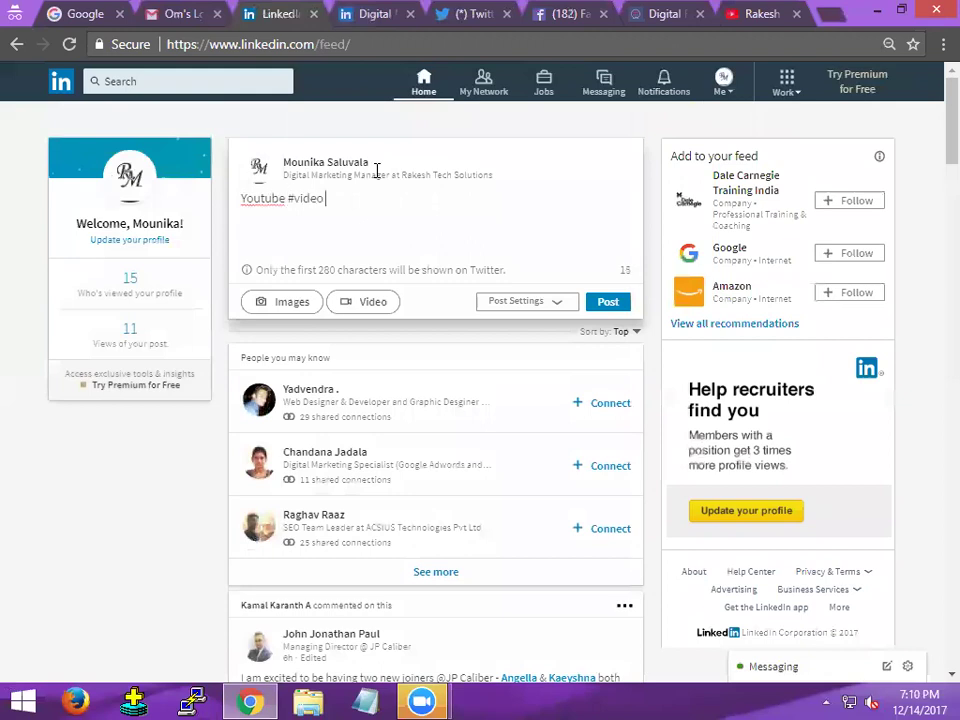
pyautogui.write('marketing Tips')
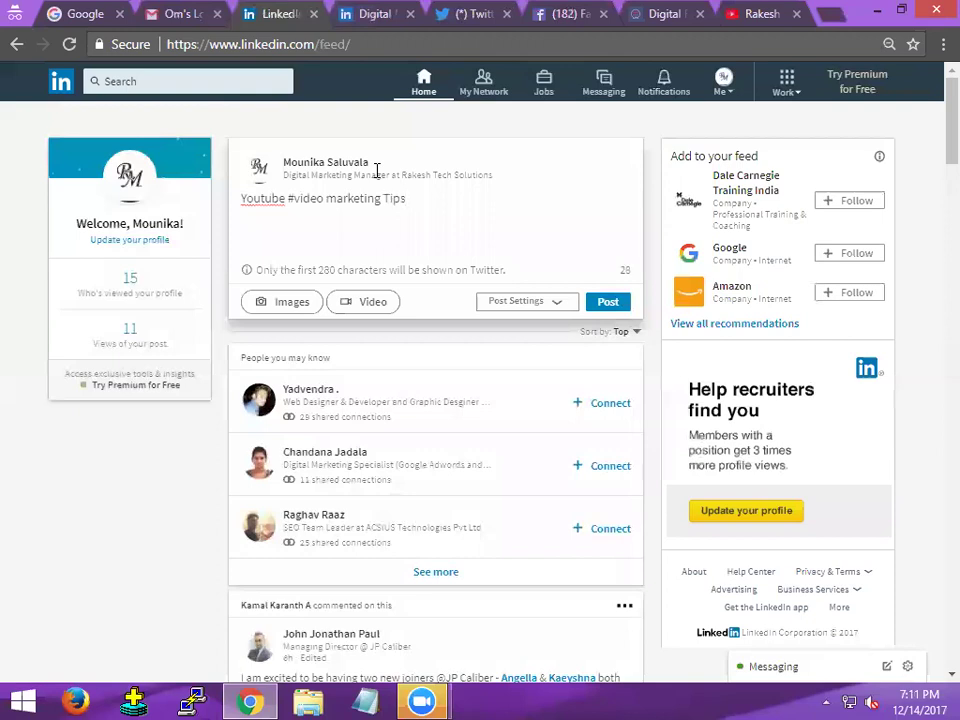
pyautogui.press('Return')
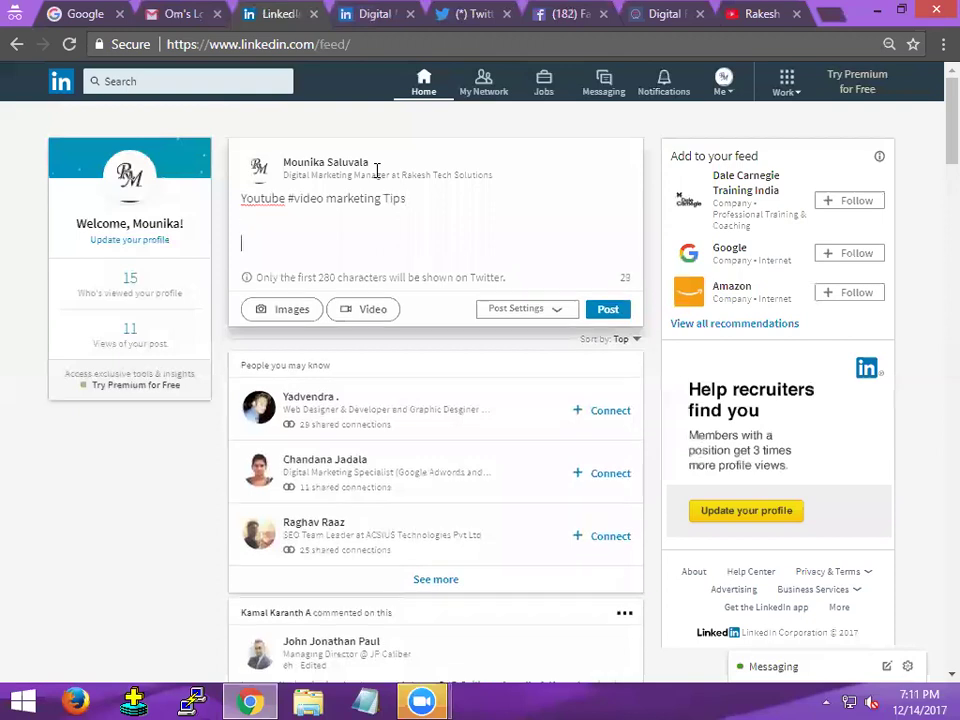
# Copy the address of the "Top Tips How to promote your Youtube Video And Channel" video and paste it below the post text
pyautogui.click(760, 14)
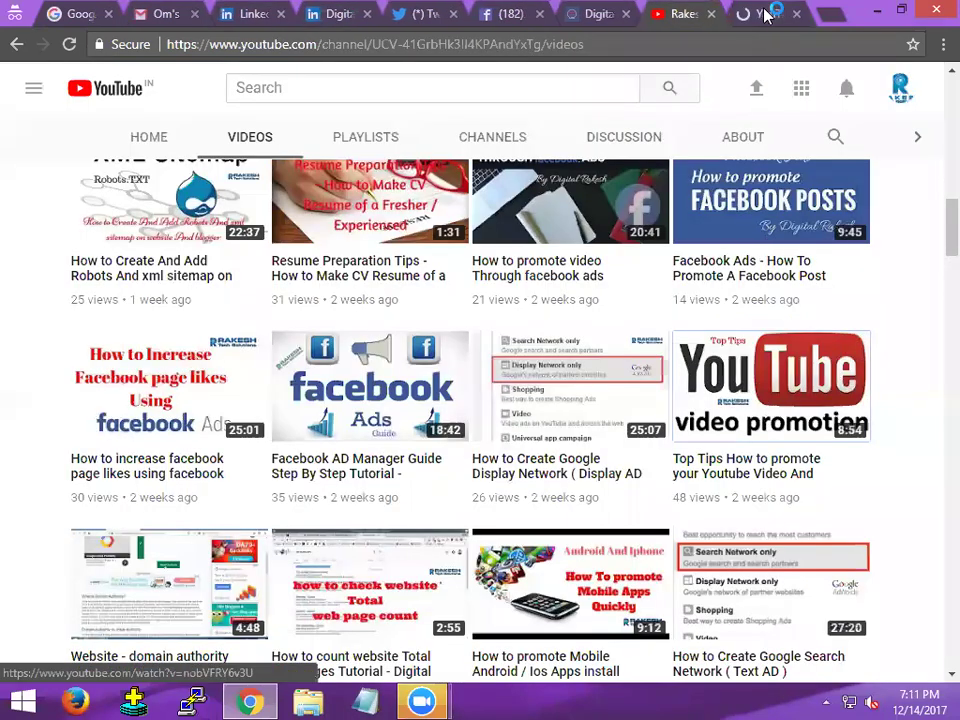
pyautogui.click(766, 14)
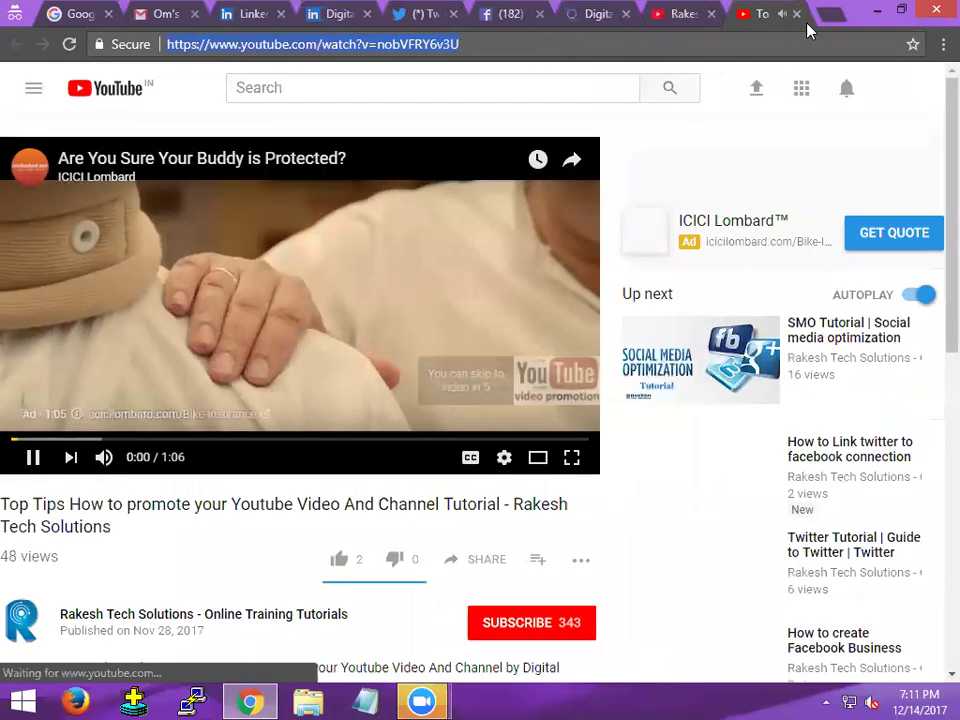
pyautogui.click(796, 14)
pyautogui.click(279, 16)
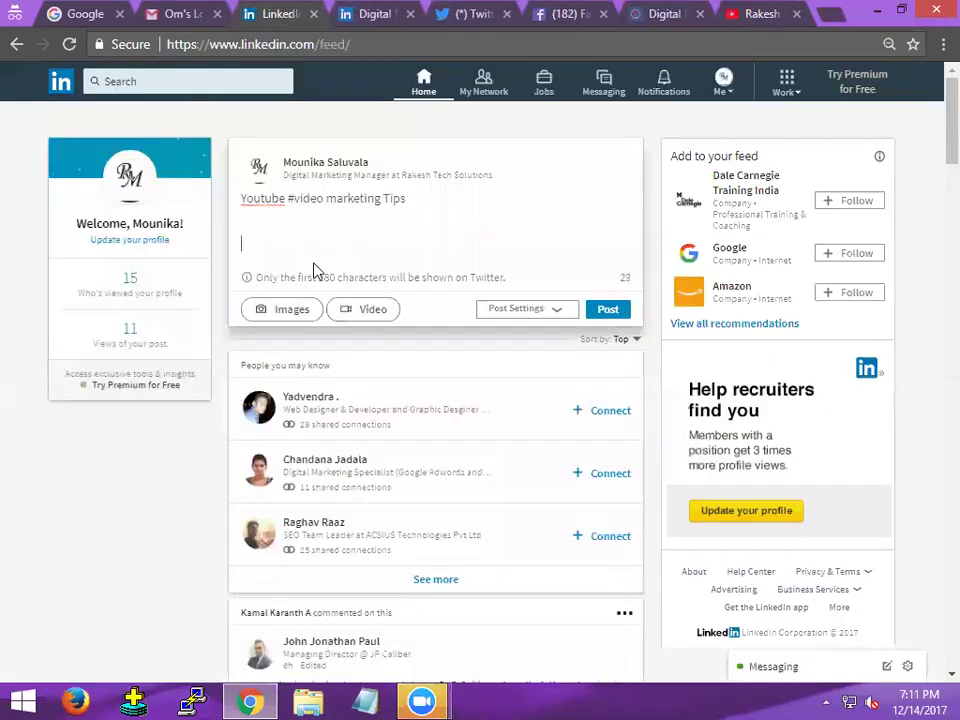
pyautogui.write('https://www.youtube.com/watch?v=nobVFRY6v3U')
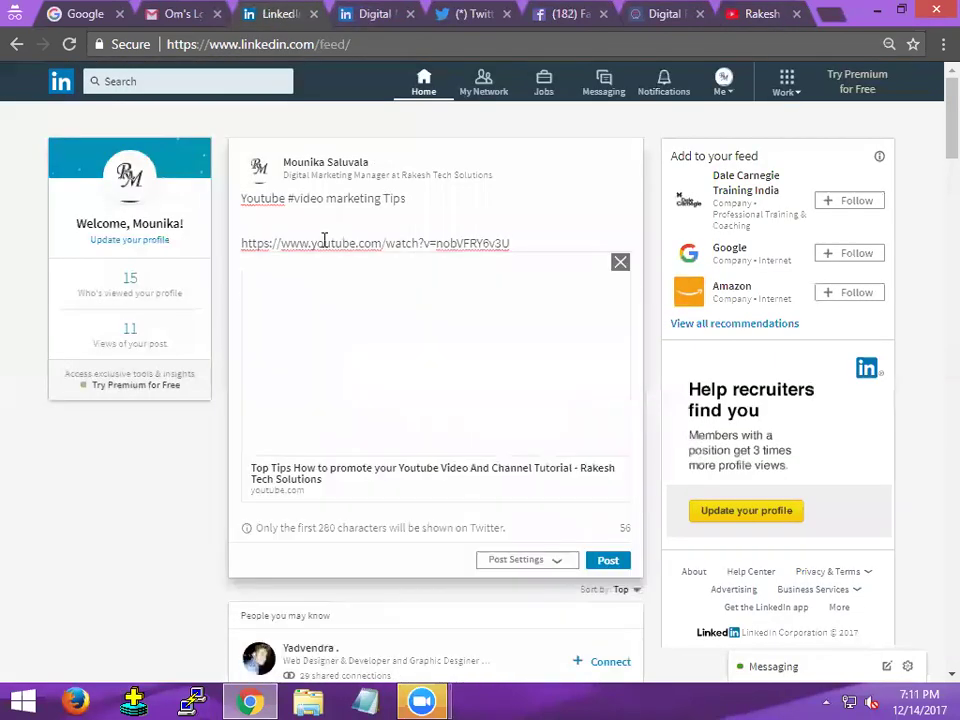
# Make "Youtube" a hashtag in the post's first line and append "- " with a mention of the Digital rakesh company page
pyautogui.click(242, 198)
pyautogui.write('#')
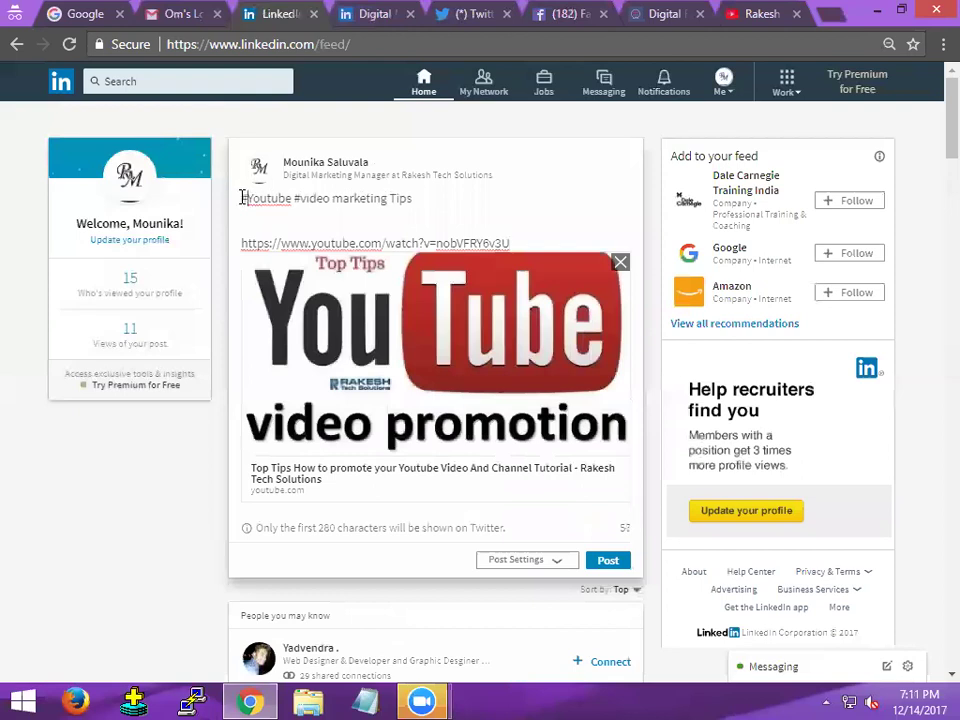
pyautogui.click(420, 205)
pyautogui.write('- @dig')
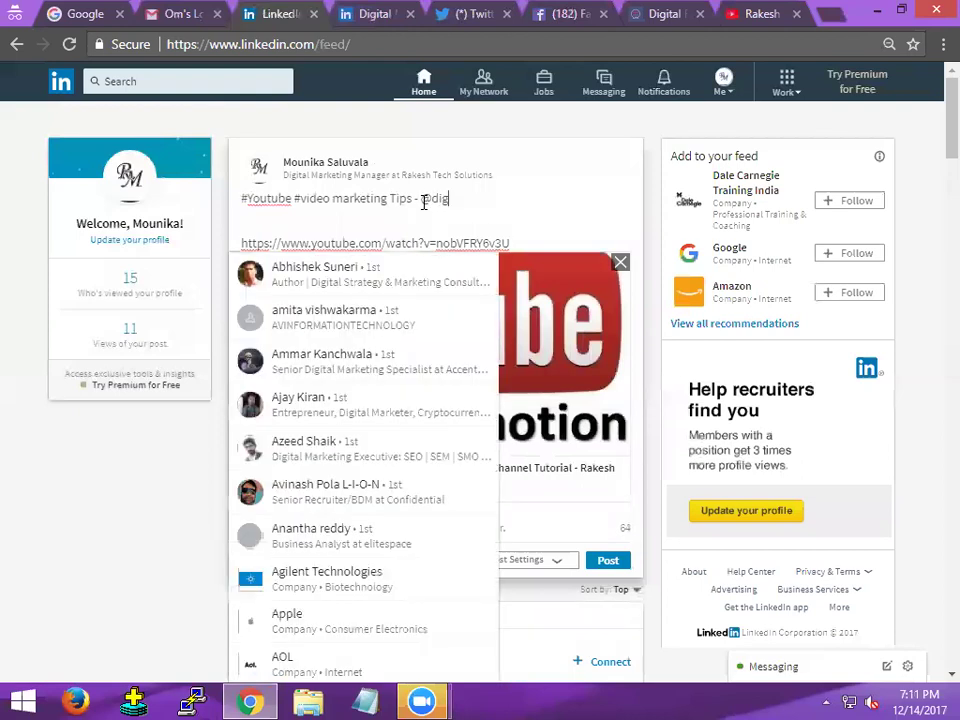
pyautogui.write('ital')
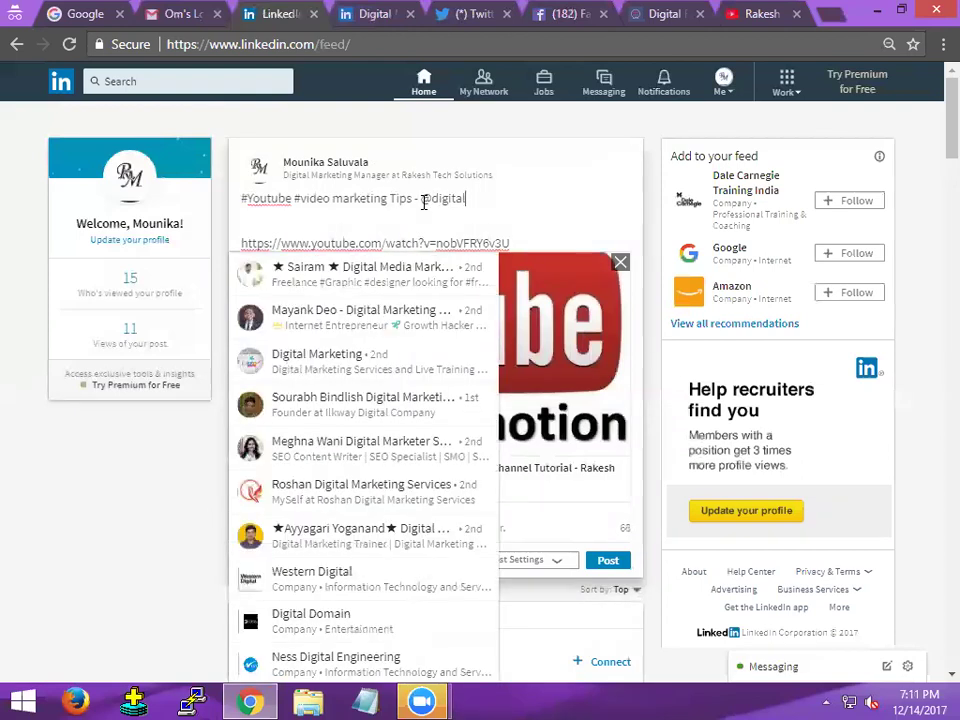
pyautogui.write(' rakesh')
pyautogui.scroll(-1, 330, 480)
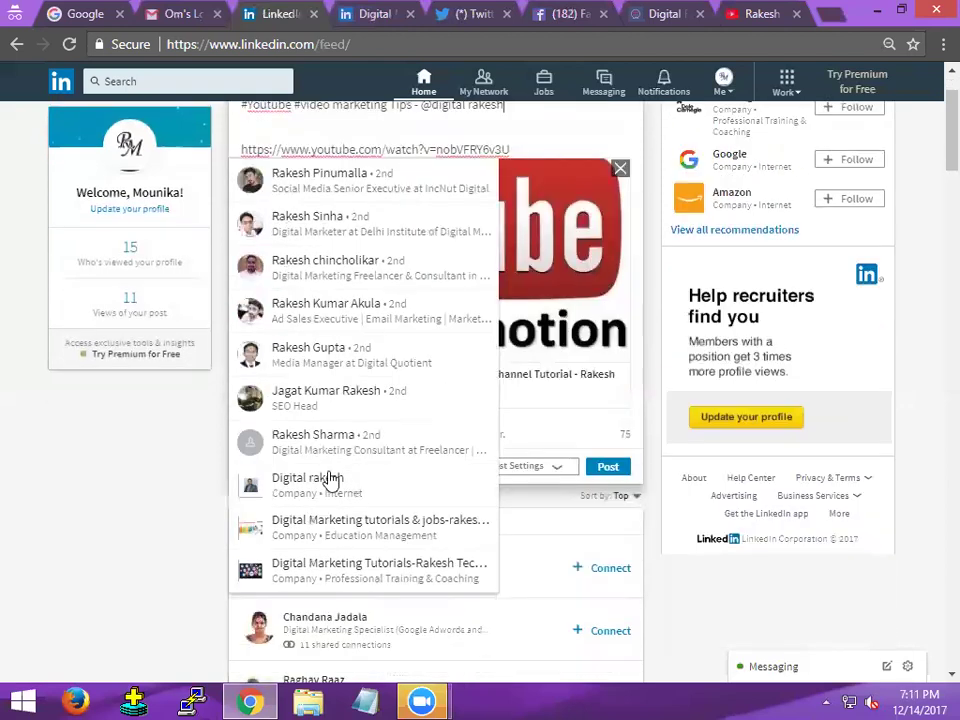
pyautogui.click(330, 480)
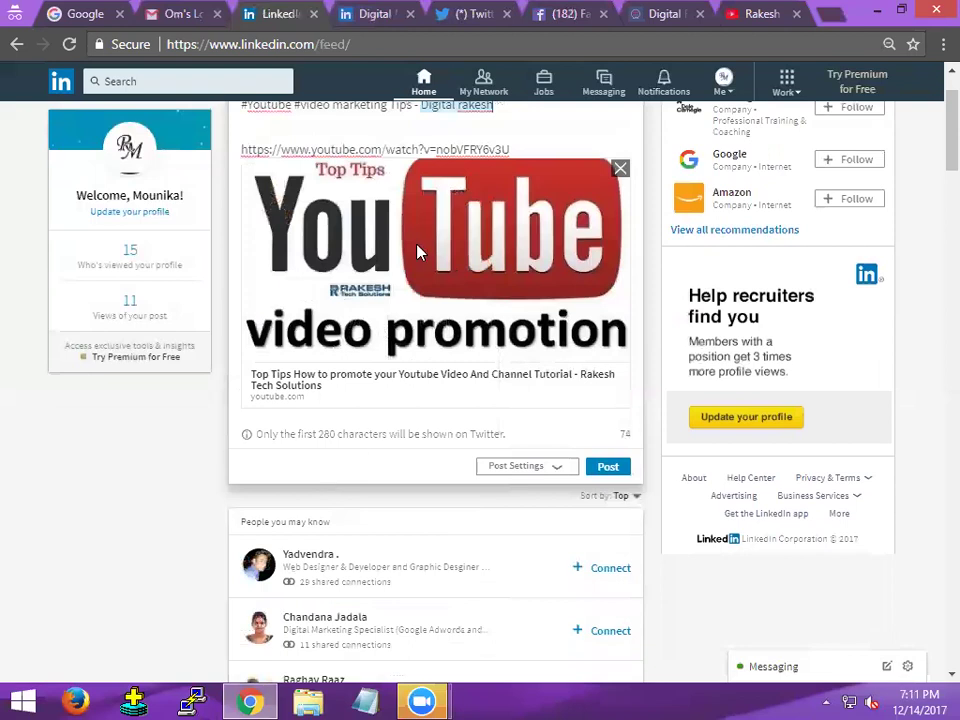
# Add the line "More information Follow My Group -" between the title line and the video link
pyautogui.press('Return')
pyautogui.press('Return')
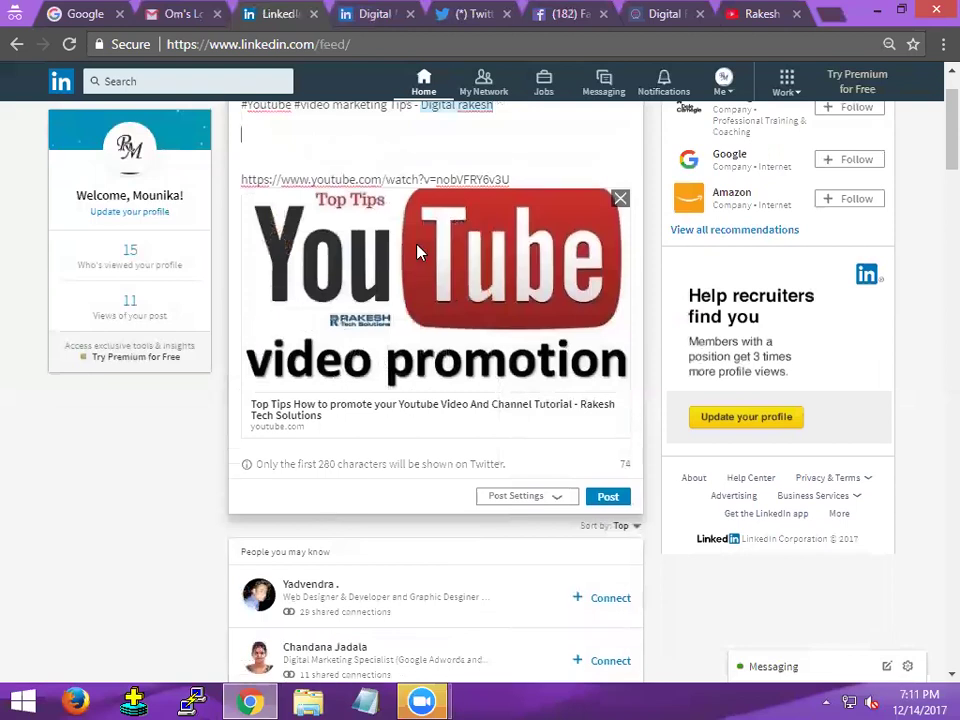
pyautogui.write('More')
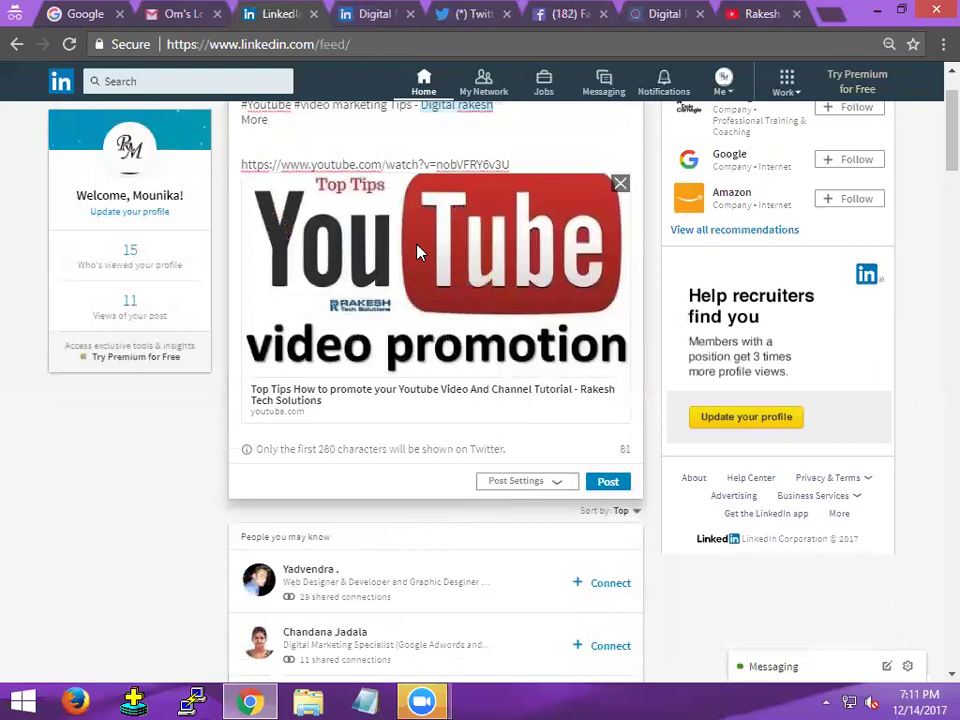
pyautogui.write(' informat')
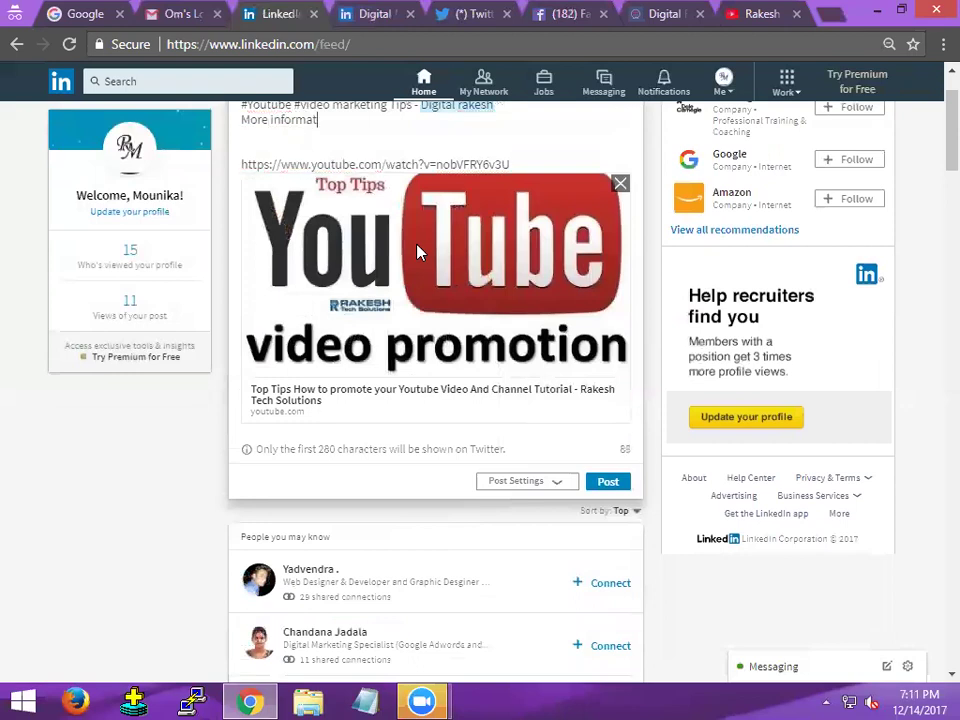
pyautogui.write('ion Fo')
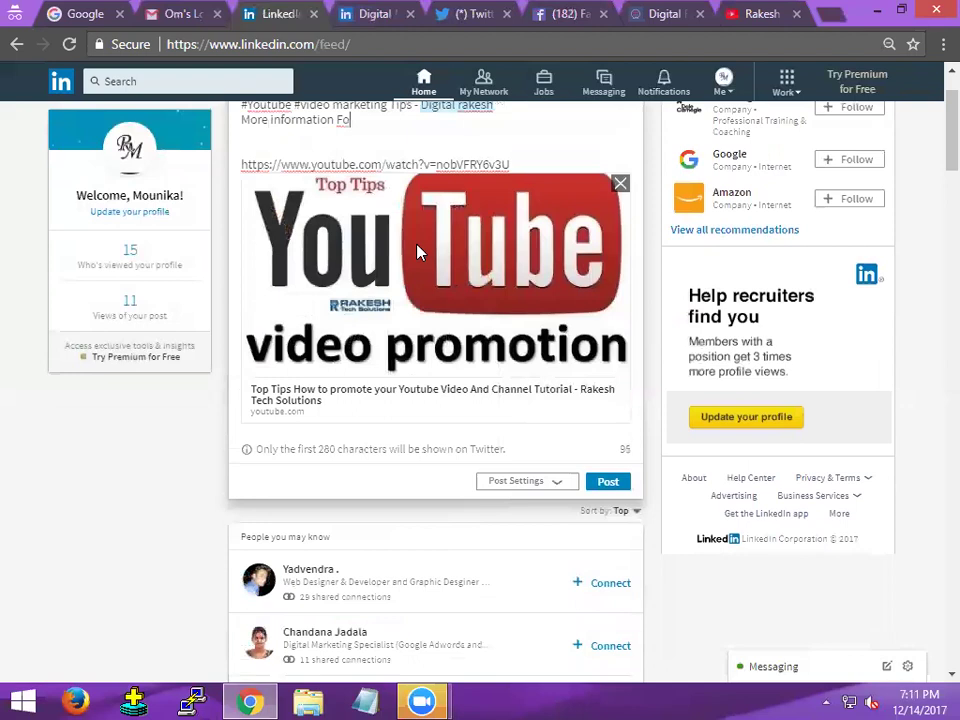
pyautogui.write('llow My Group')
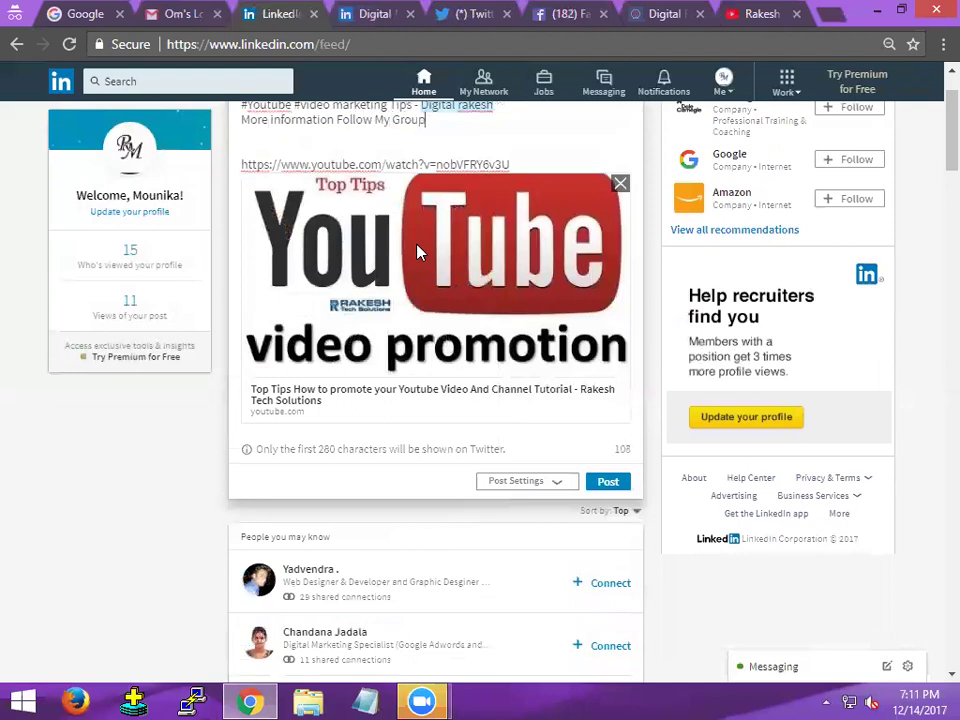
pyautogui.write(' -')
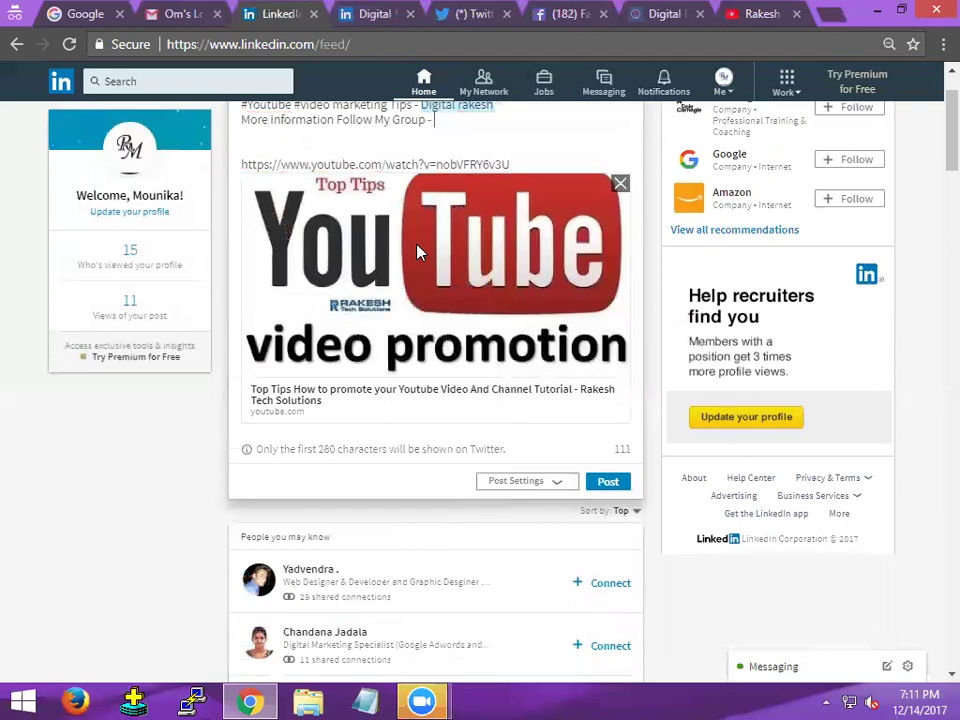
pyautogui.press('Return')
pyautogui.press('Return')
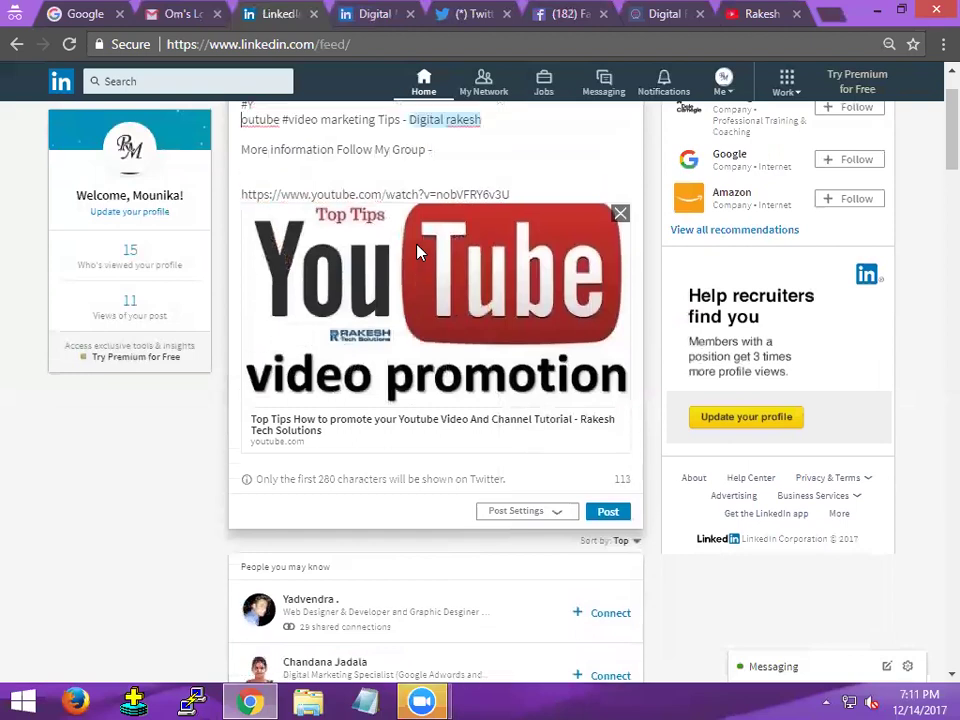
# Open the Video marketing Training tutorials group from My Groups and copy its web address
pyautogui.click(374, 14)
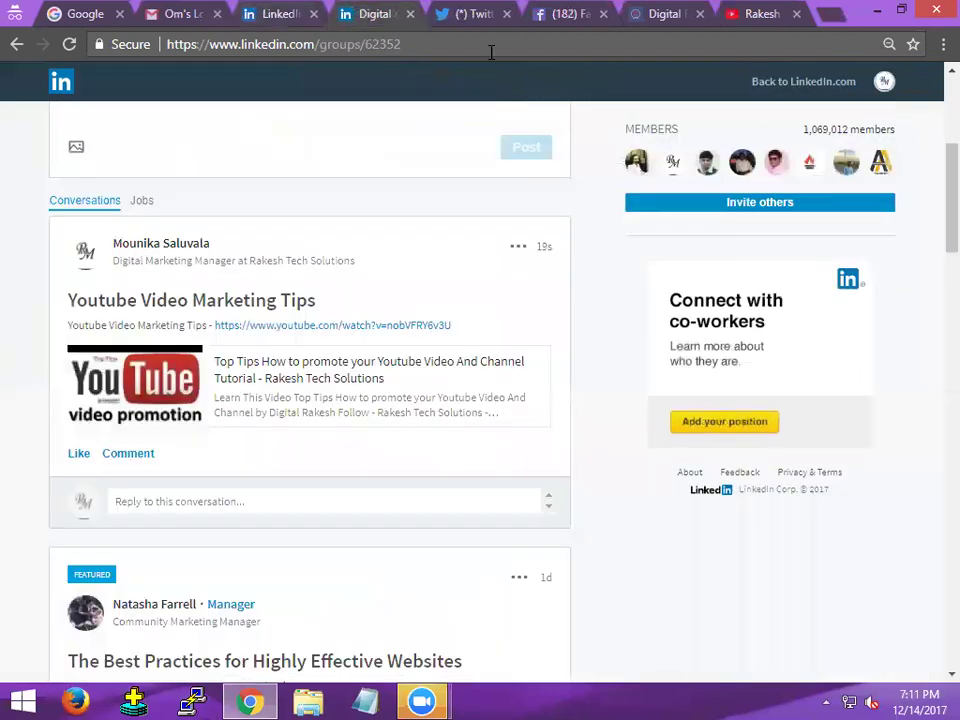
pyautogui.scroll(4, 557, 207)
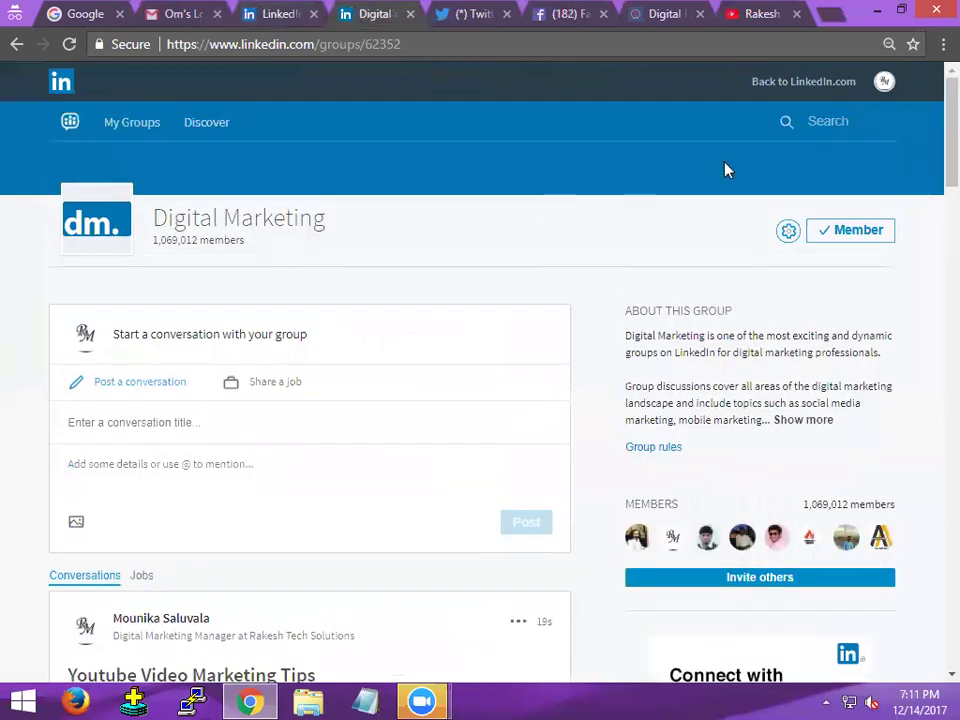
pyautogui.click(129, 122)
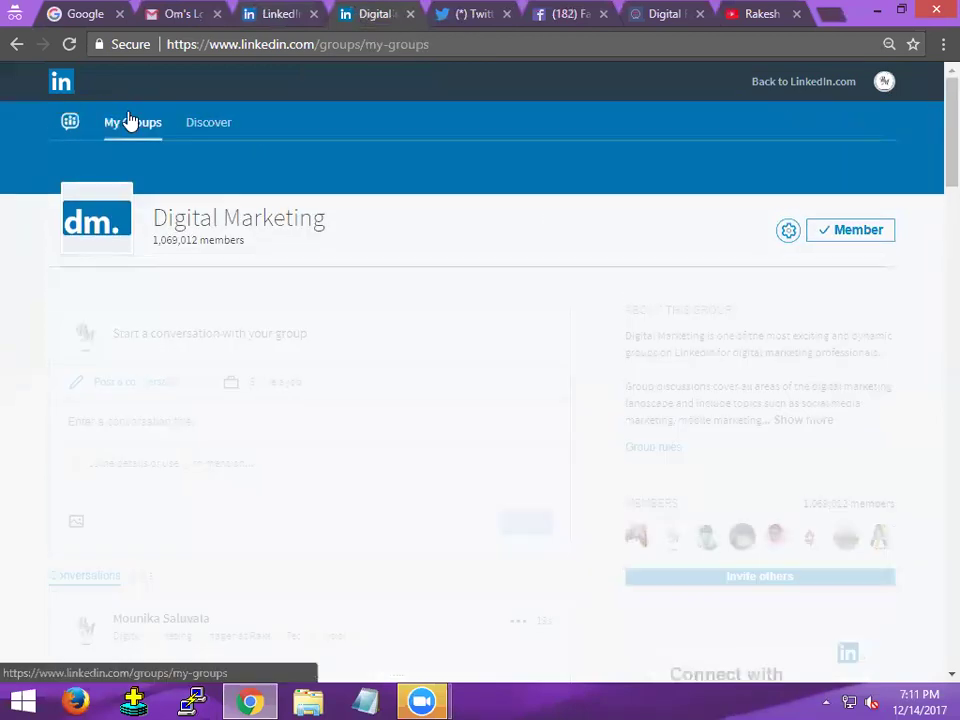
pyautogui.scroll(-2, 377, 358)
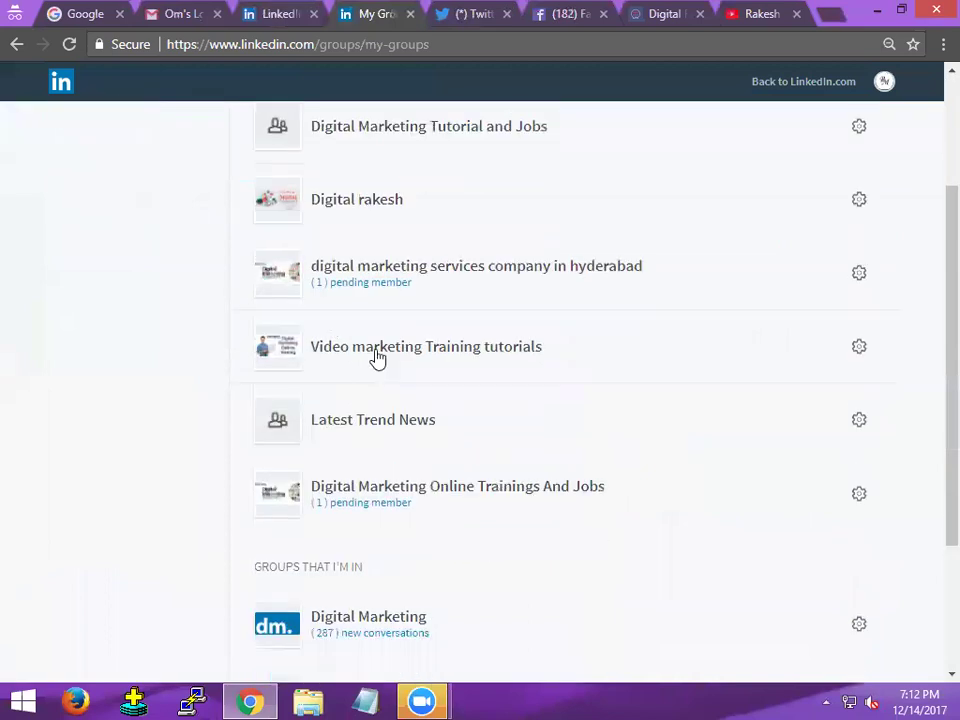
pyautogui.click(377, 350)
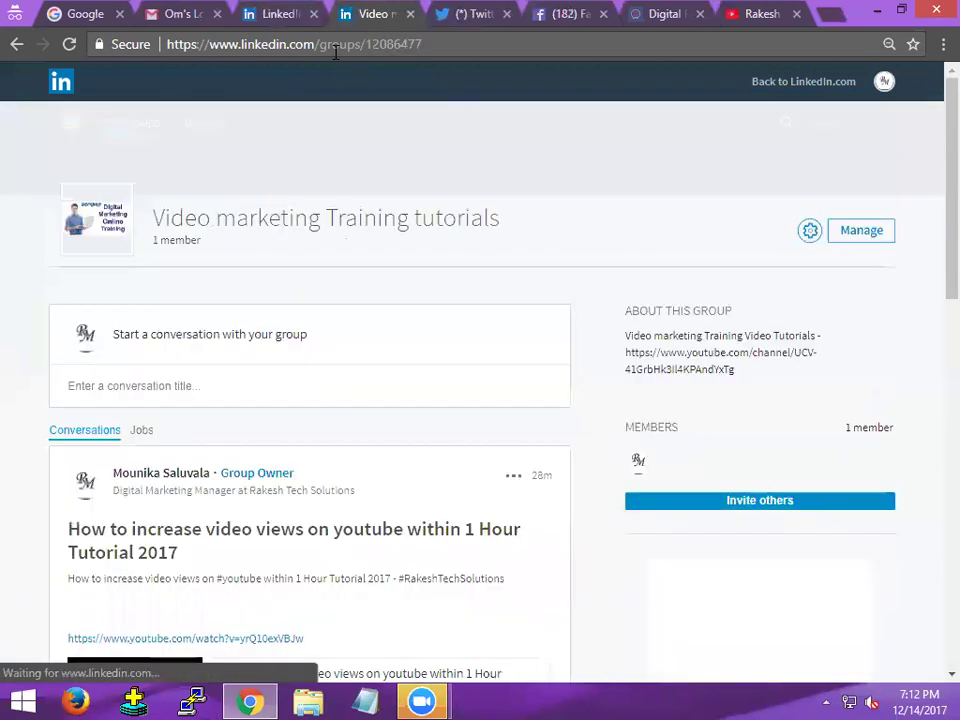
pyautogui.click(334, 50)
pyautogui.hotkey('ctrl', 'c')
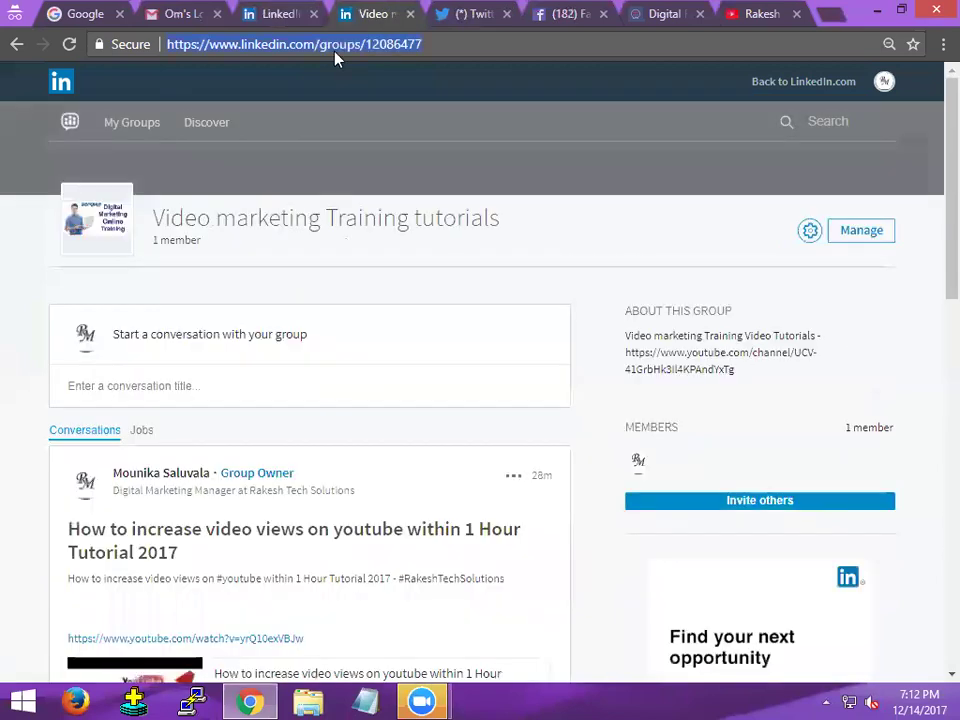
# Paste the group address after "More information Follow My Group -" in the feed post and publish it
pyautogui.click(280, 14)
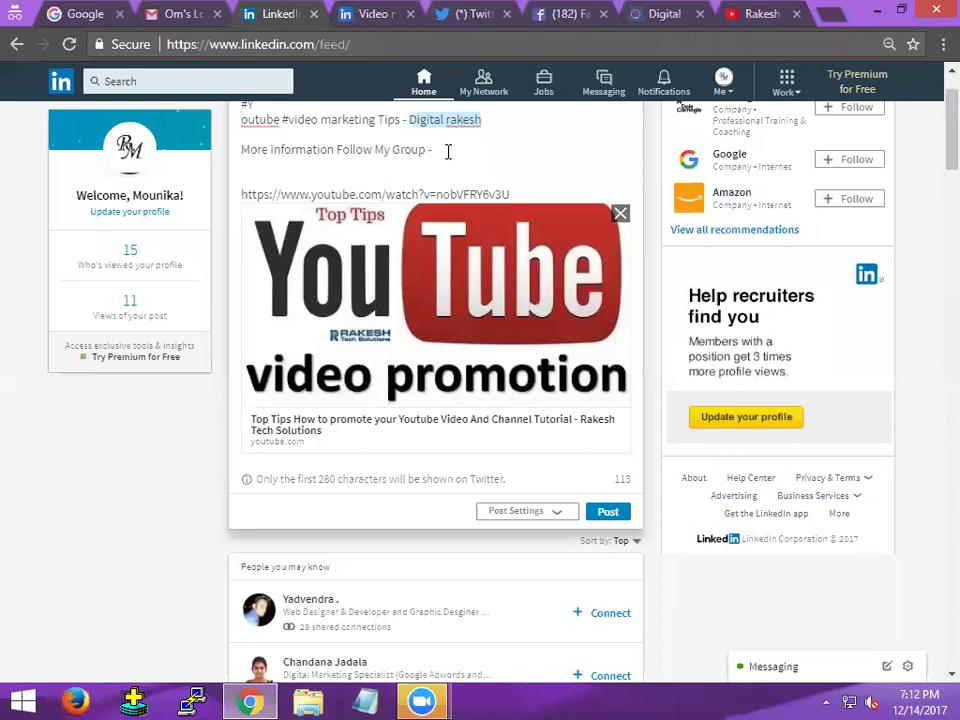
pyautogui.hotkey('ctrl', 'v')
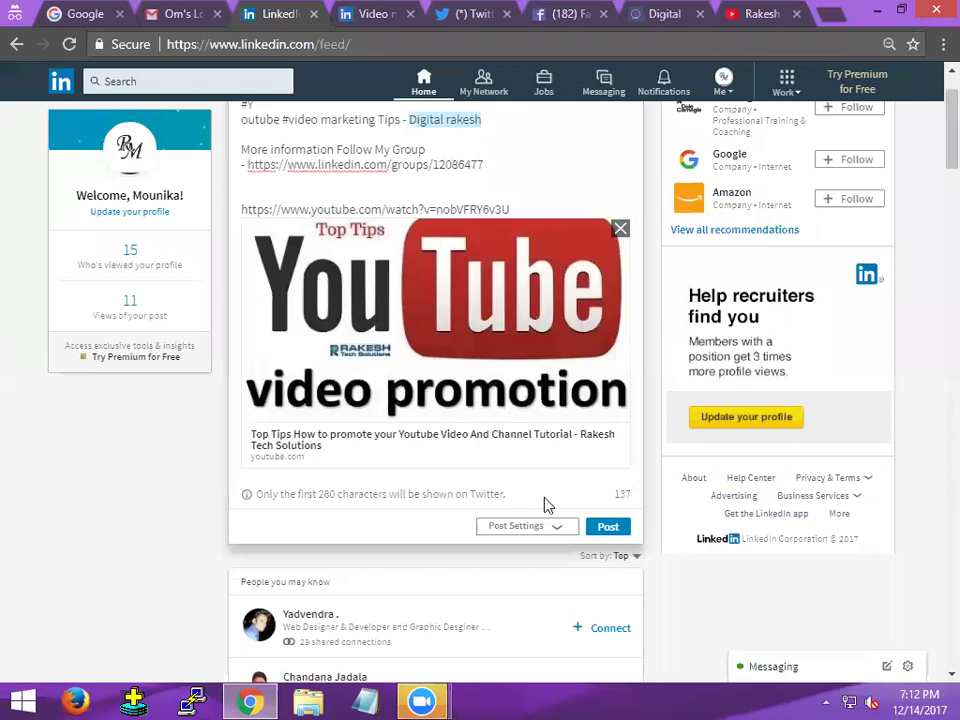
pyautogui.scroll(-1, 549, 531)
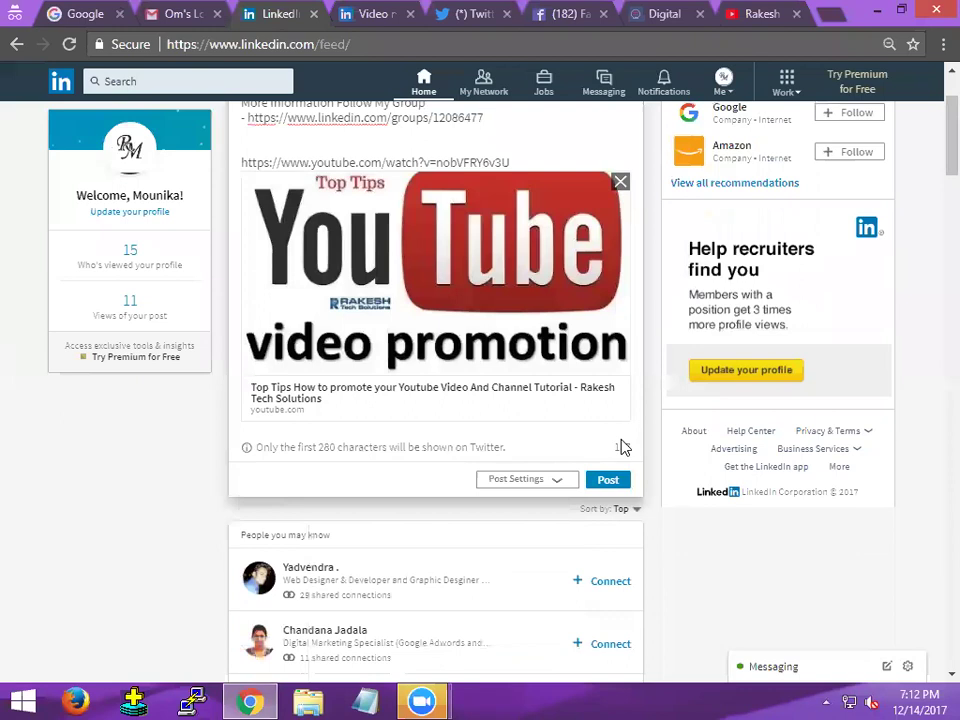
pyautogui.click(608, 481)
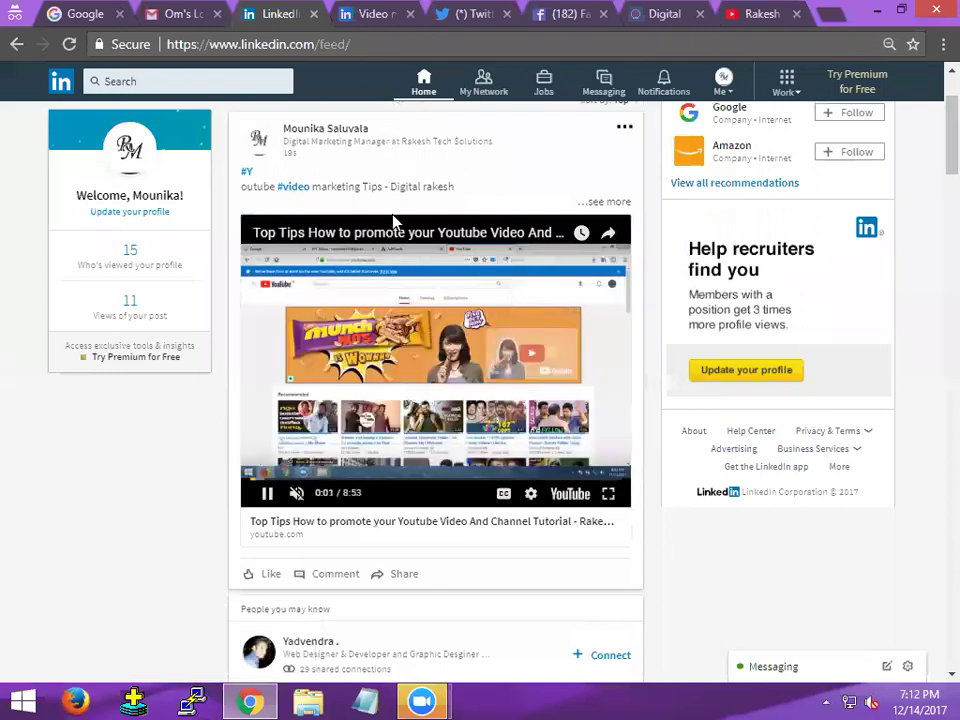
# Edit the published post, rejoining the split "#Youtube" hashtag and merging the words after it into "#videomarketing"
pyautogui.scroll(1, 539, 238)
pyautogui.click(605, 297)
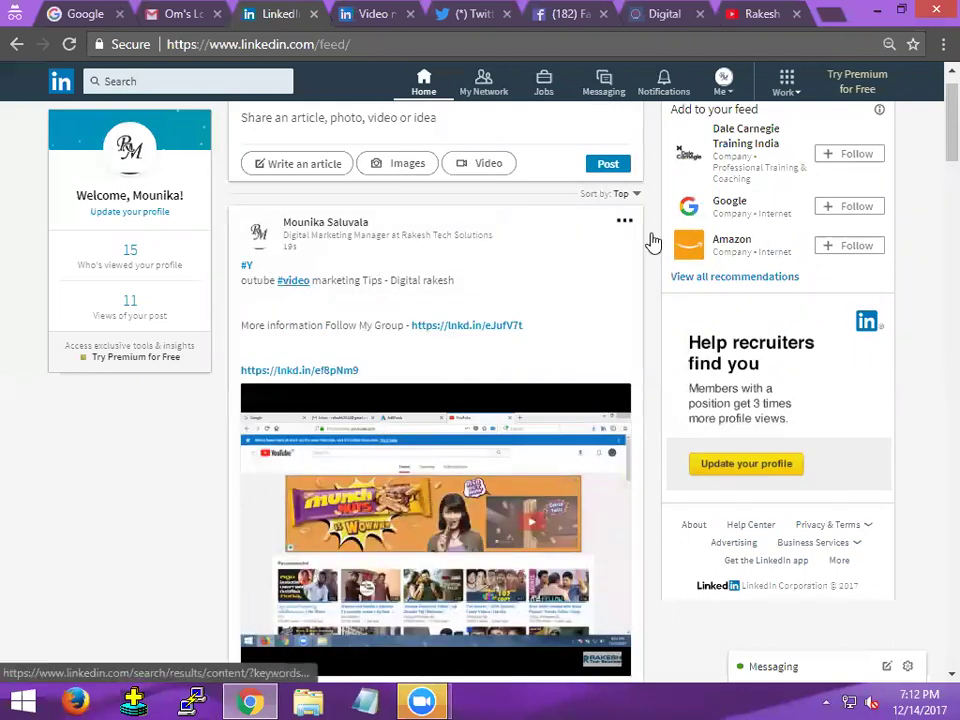
pyautogui.click(624, 222)
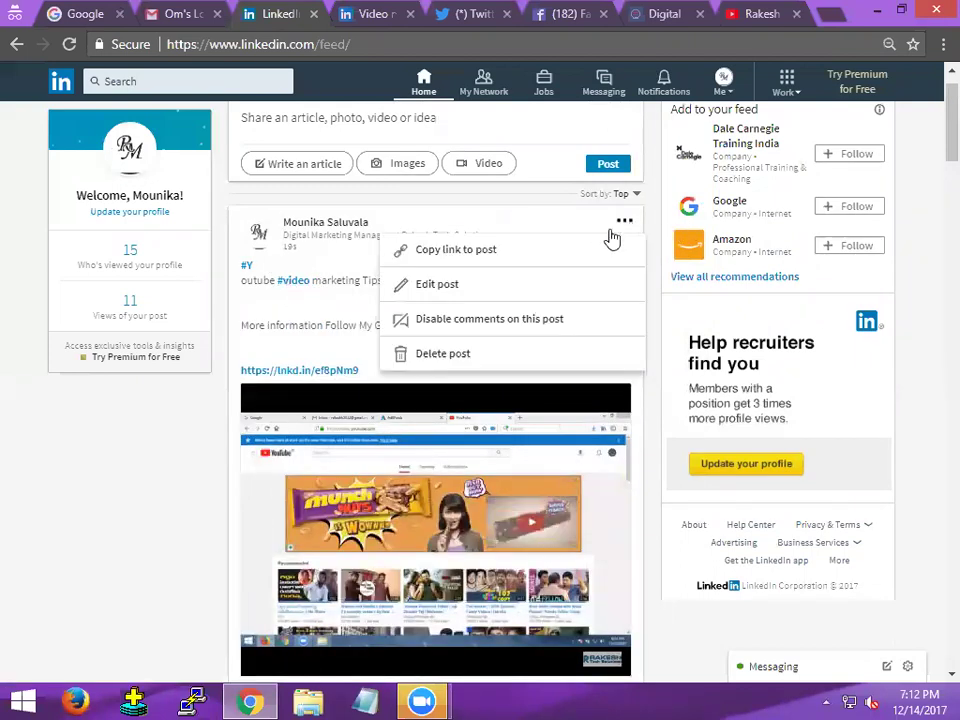
pyautogui.click(499, 284)
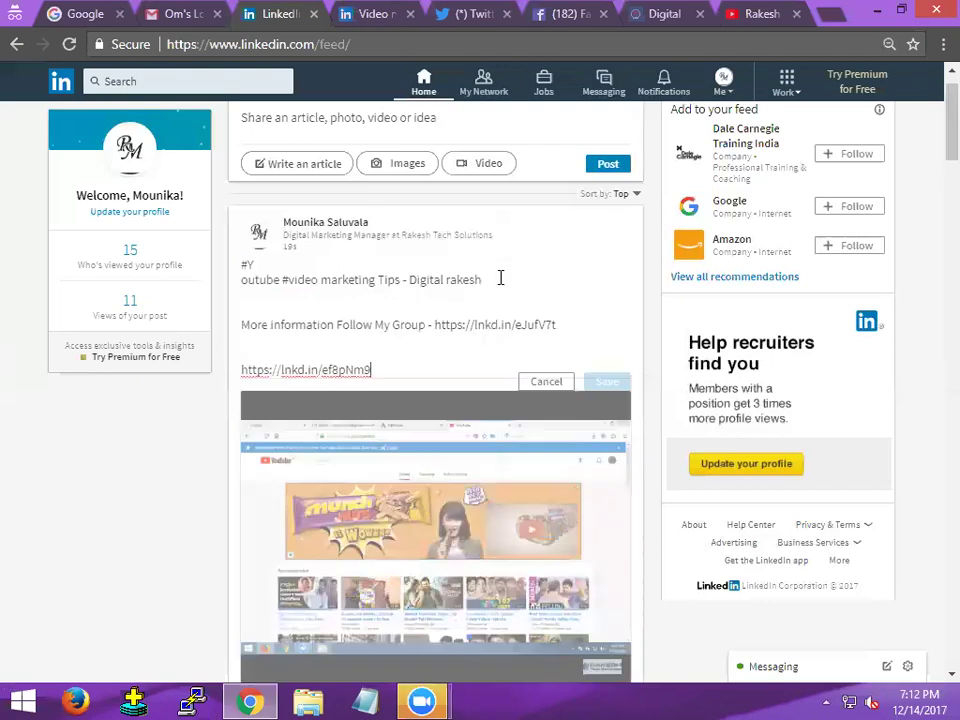
pyautogui.click(242, 281)
pyautogui.press('BackSpace')
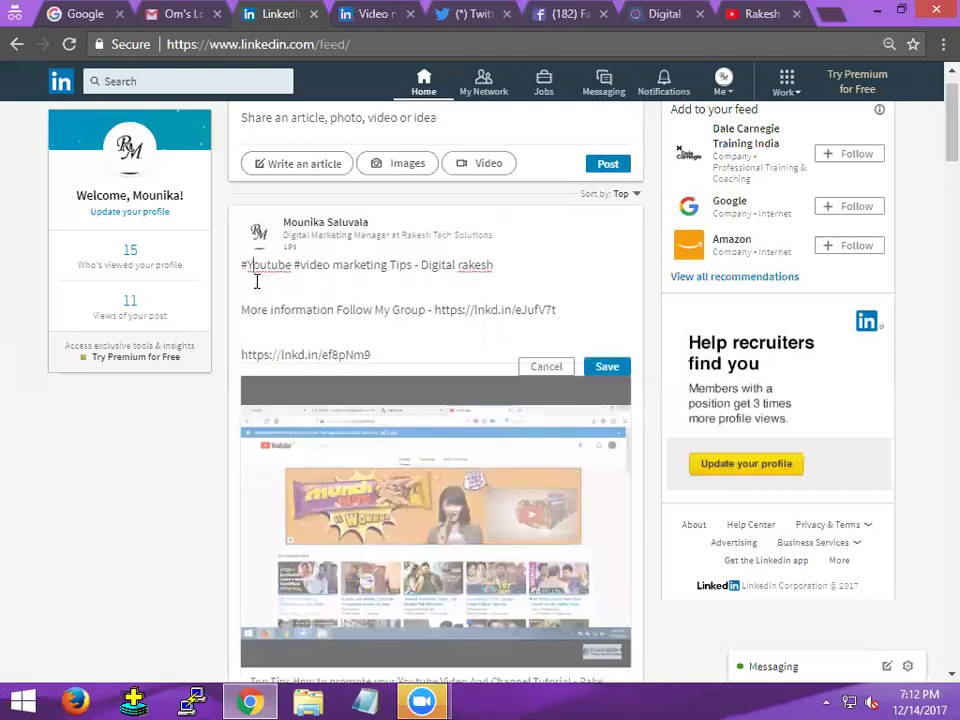
pyautogui.click(335, 265)
pyautogui.press('BackSpace')
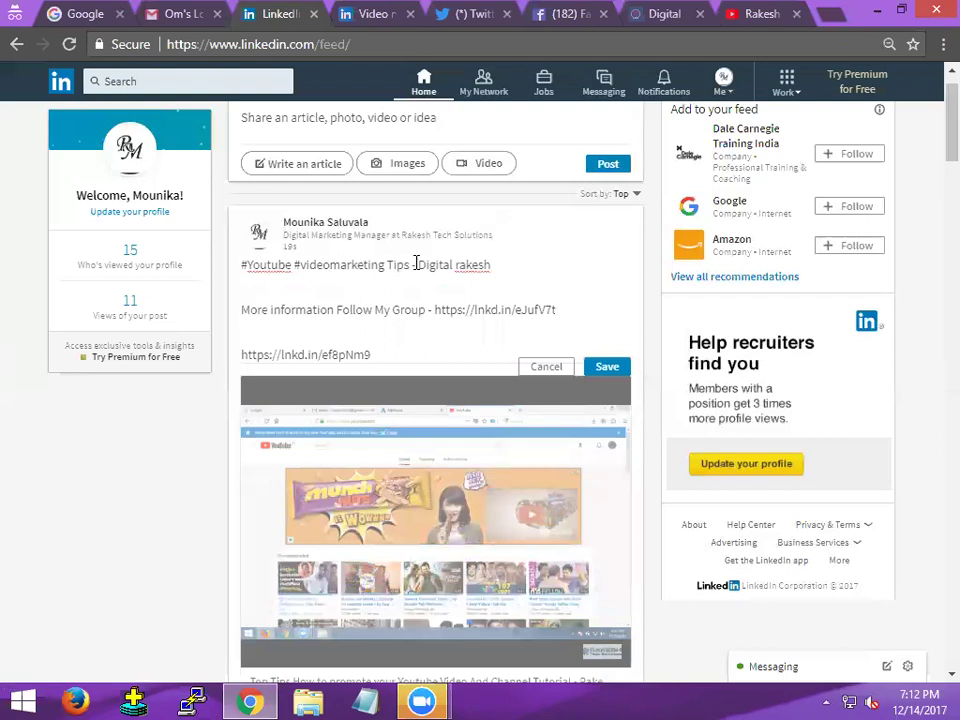
# Replace "Digital rakesh" in the post's title line with a mention of the Digital rakesh company page and save the edited post
pyautogui.click(417, 264)
pyautogui.write('- ')
pyautogui.write('-')
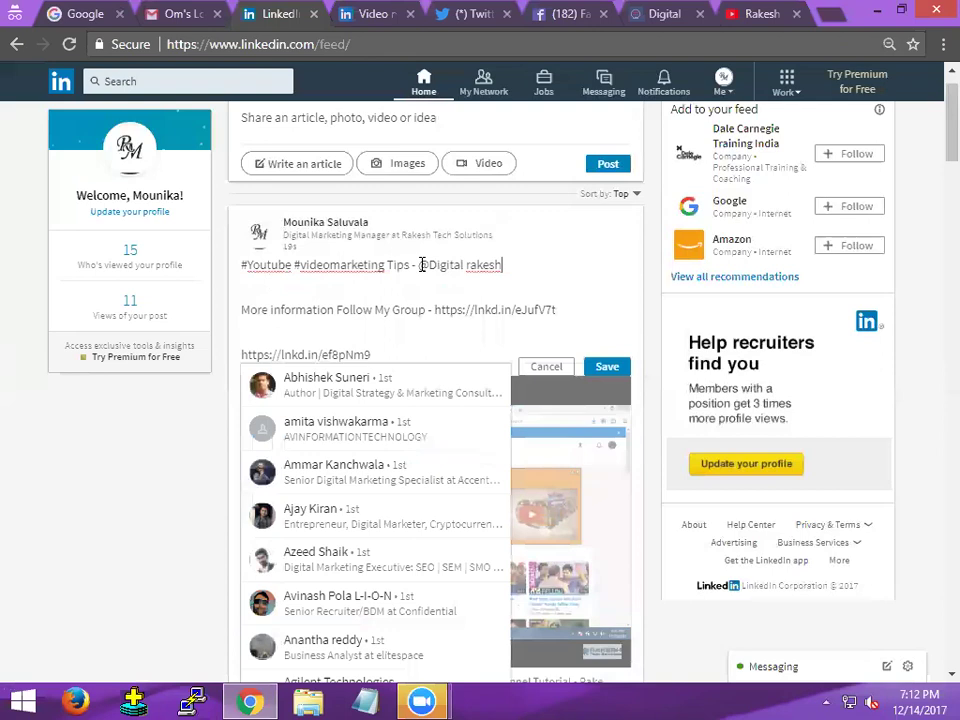
pyautogui.press('BackSpace')
pyautogui.press('BackSpace')
pyautogui.press('BackSpace')
pyautogui.press('BackSpace')
pyautogui.press('BackSpace')
pyautogui.press('BackSpace')
pyautogui.press('BackSpace')
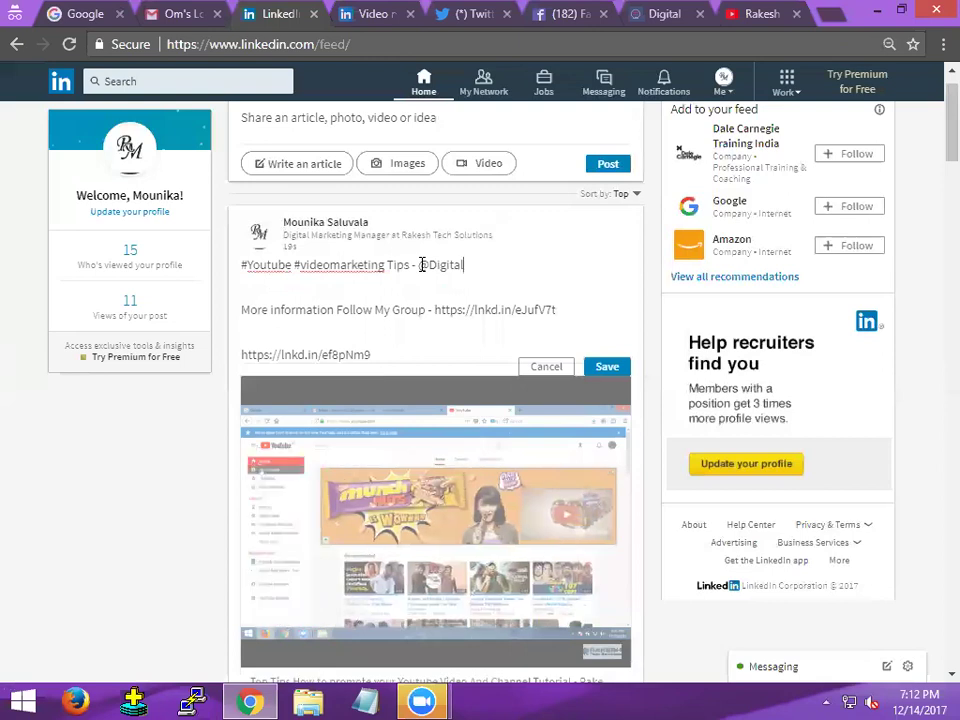
pyautogui.write('rakesh')
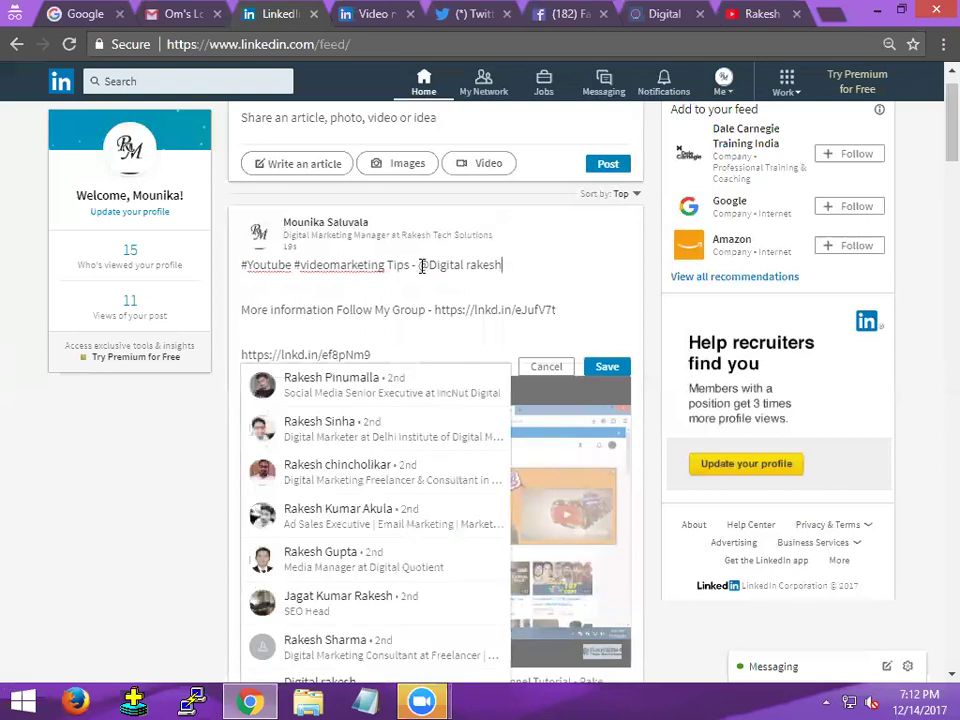
pyautogui.scroll(-2, 375, 467)
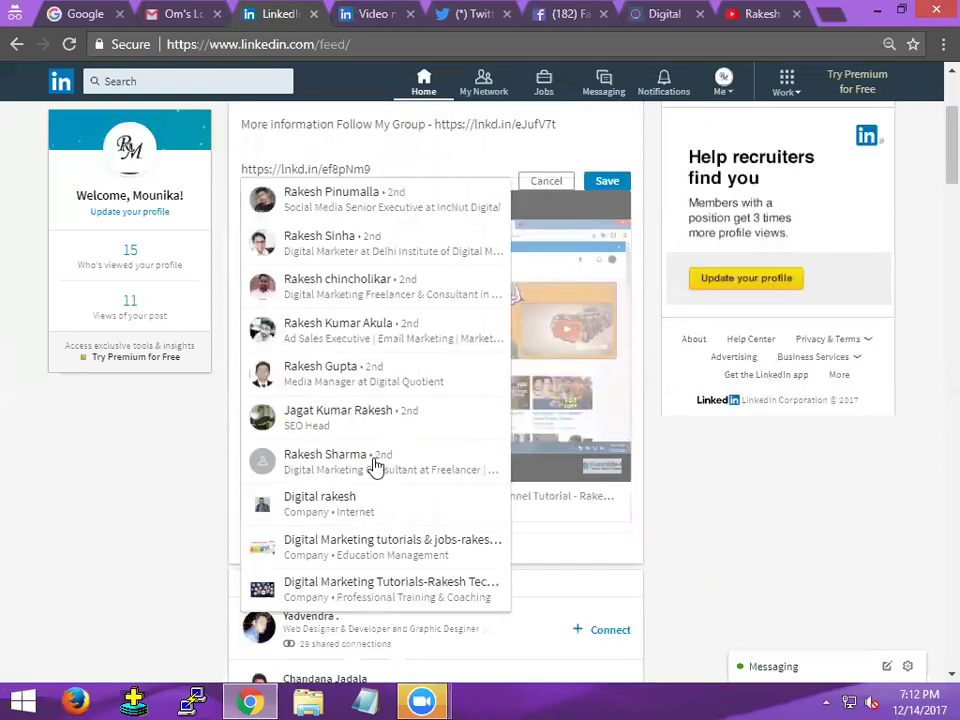
pyautogui.click(343, 497)
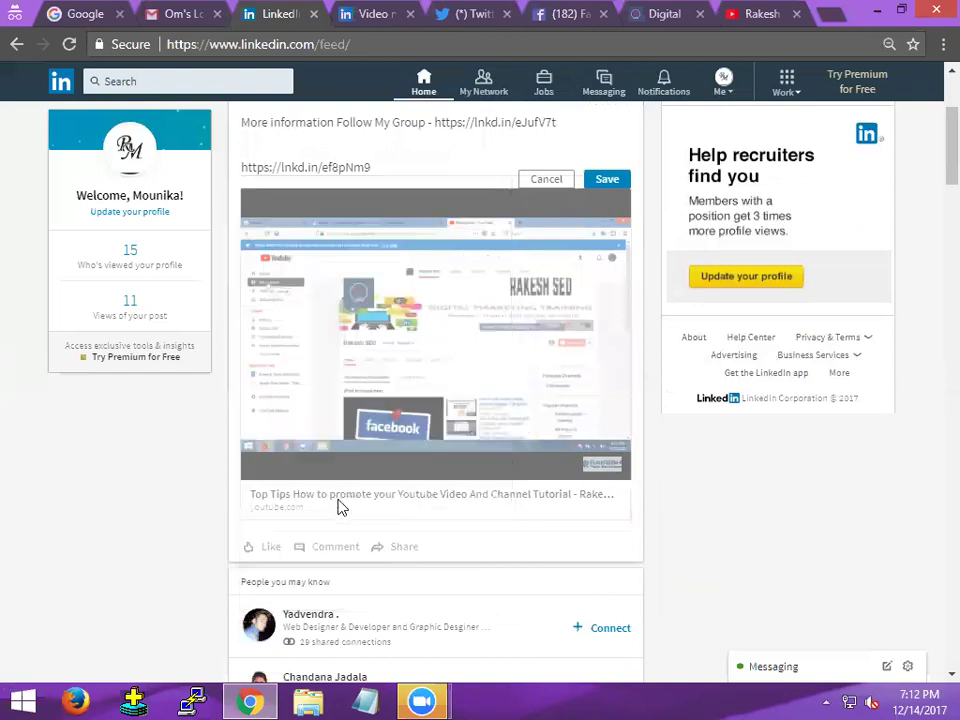
pyautogui.click(613, 179)
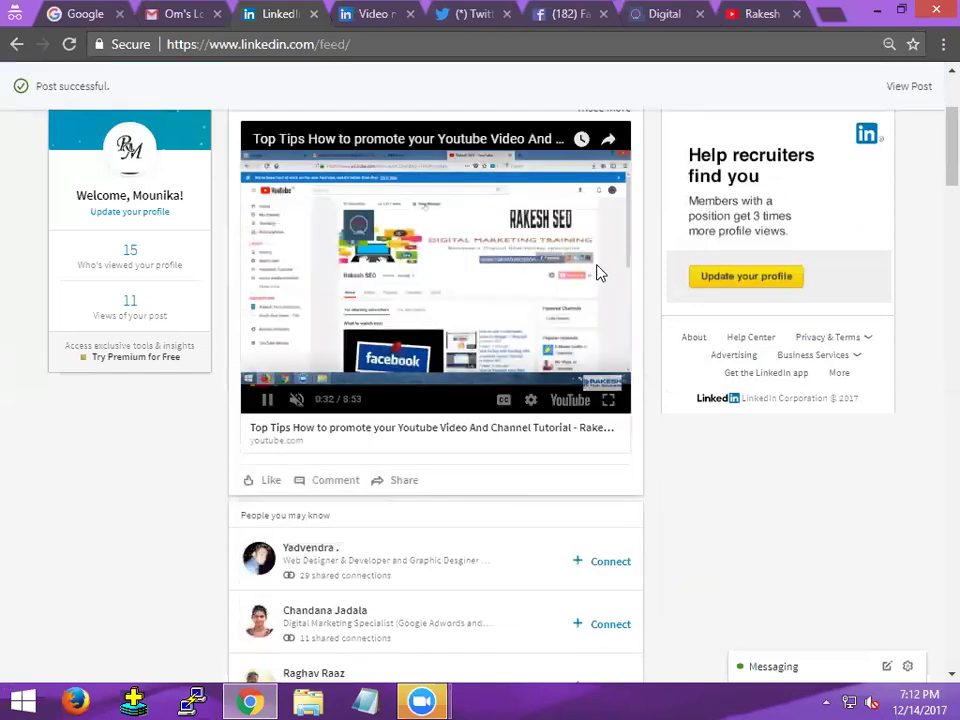
# Check the published post's group link by opening it in a new tab, viewing the group page and returning to the feed
pyautogui.scroll(2, 600, 272)
pyautogui.click(590, 297)
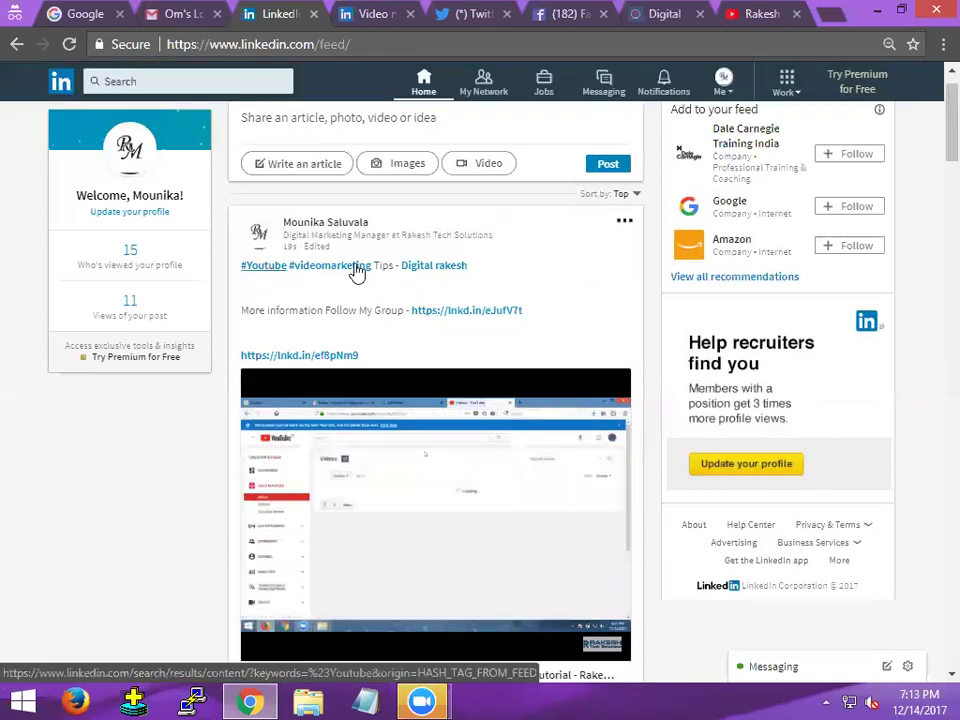
pyautogui.moveTo(416, 274)
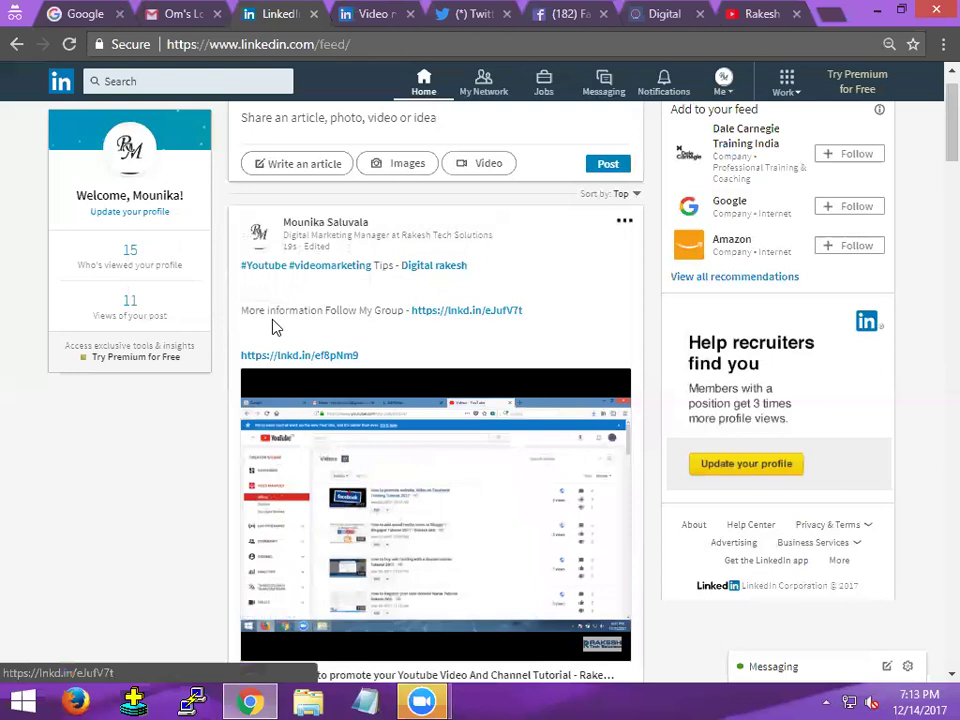
pyautogui.rightClick(430, 312)
pyautogui.click(500, 323)
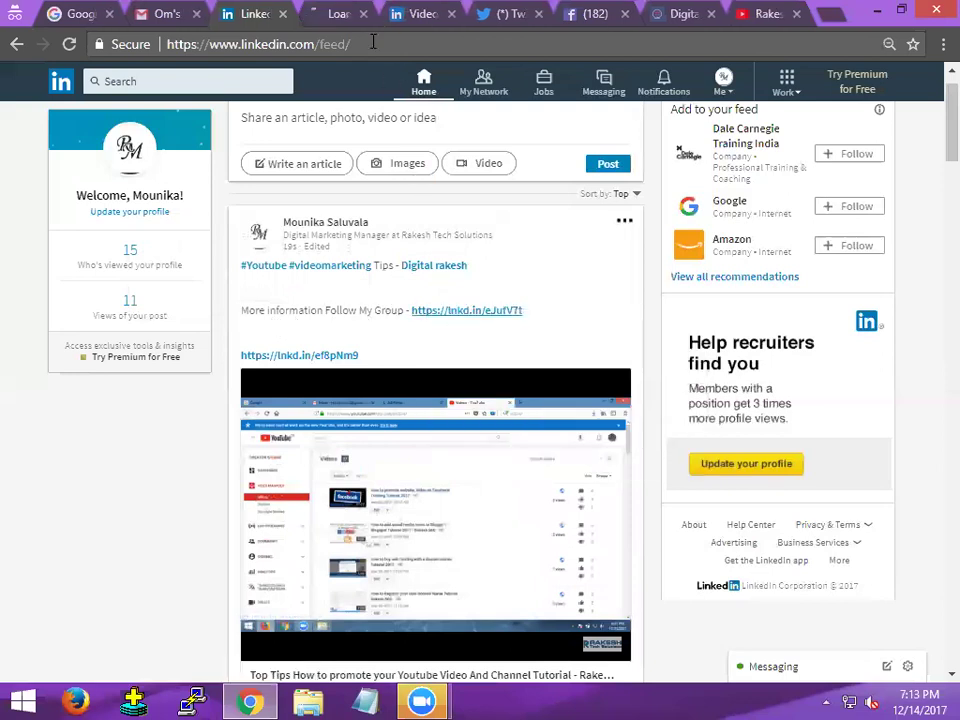
pyautogui.click(343, 13)
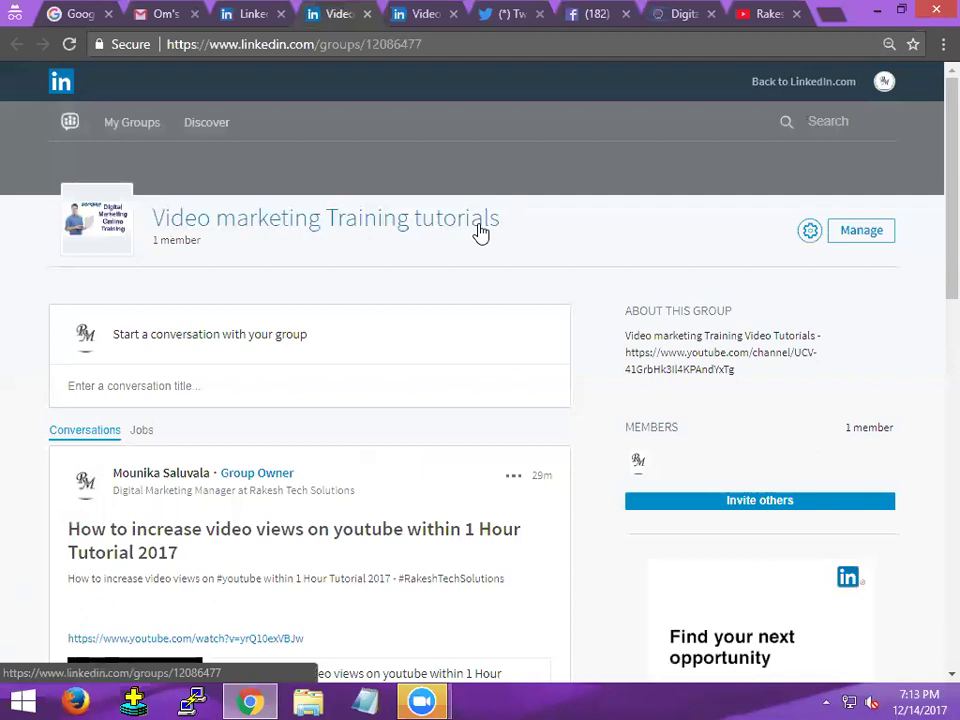
pyautogui.click(255, 15)
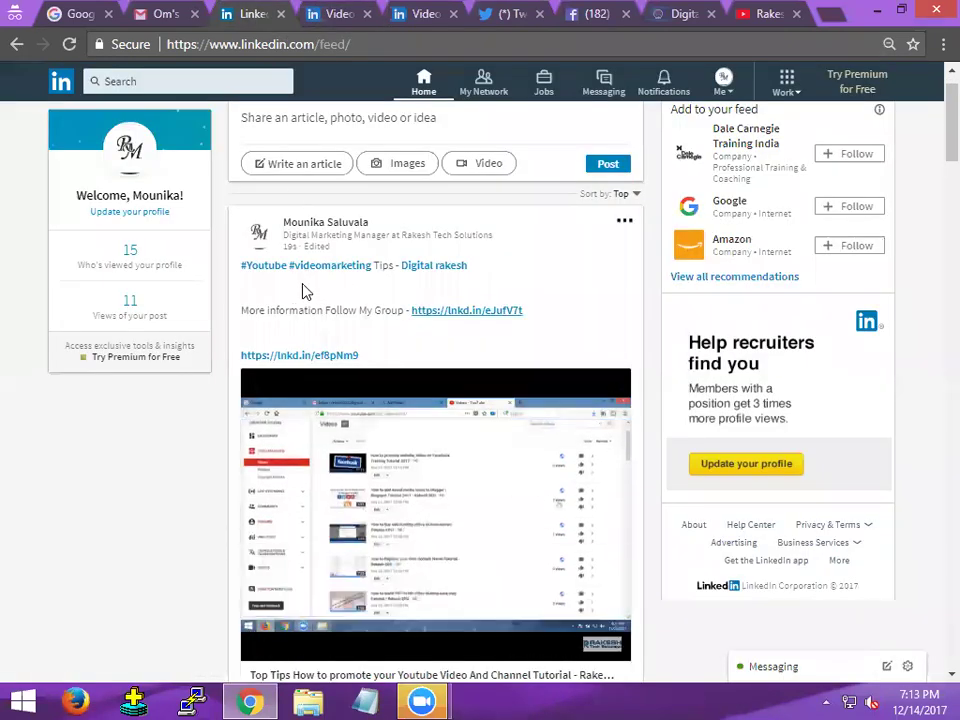